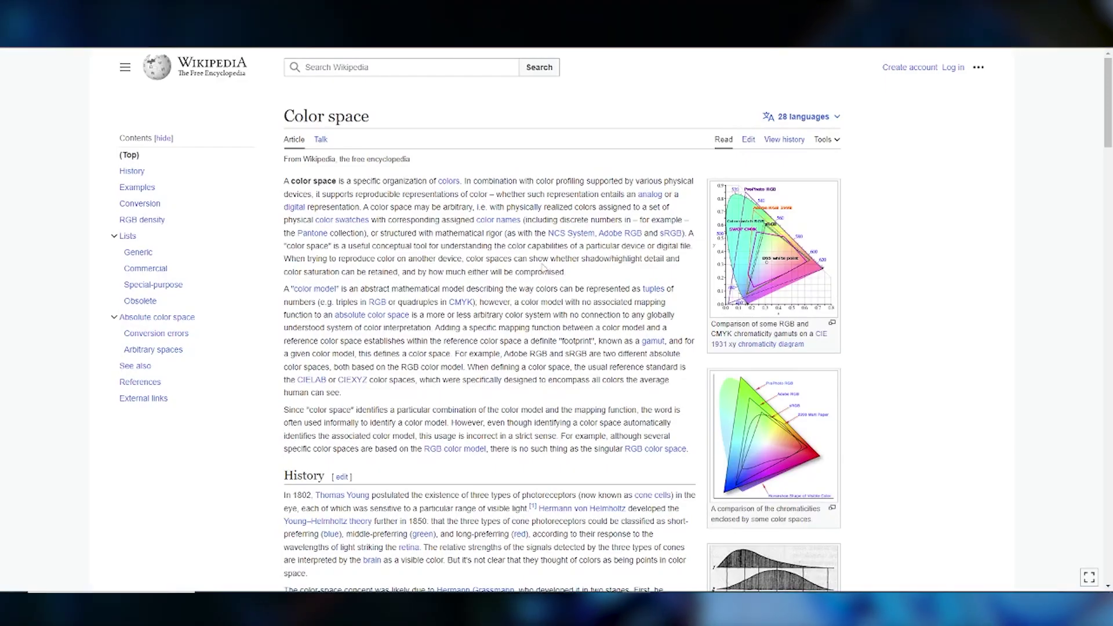
- Read through the Wikipedia article on color space, down to its RGB density and lists sections
{"action": "scroll", "coordinate": [543, 267], "scroll_direction": "down", "scroll_amount": 11}
{"action": "scroll", "coordinate": [1034, 261], "scroll_direction": "down", "scroll_amount": 9}
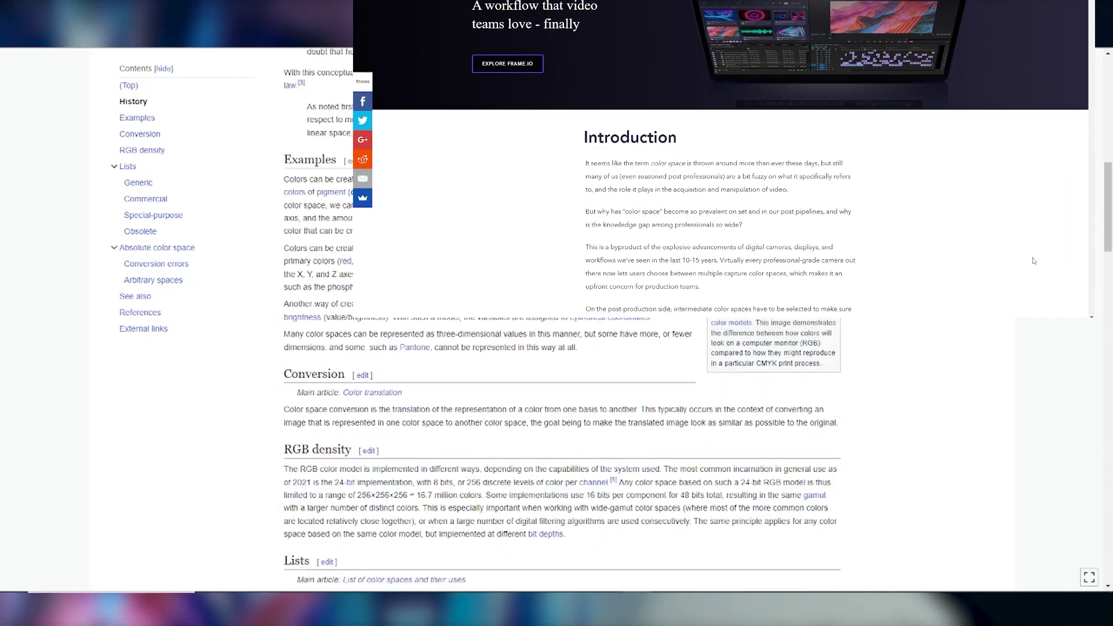
{"action": "scroll", "coordinate": [1033, 261], "scroll_direction": "down", "scroll_amount": 9}
{"action": "scroll", "coordinate": [543, 267], "scroll_direction": "down", "scroll_amount": 14}
{"action": "scroll", "coordinate": [437, 598], "scroll_direction": "down", "scroll_amount": 1}
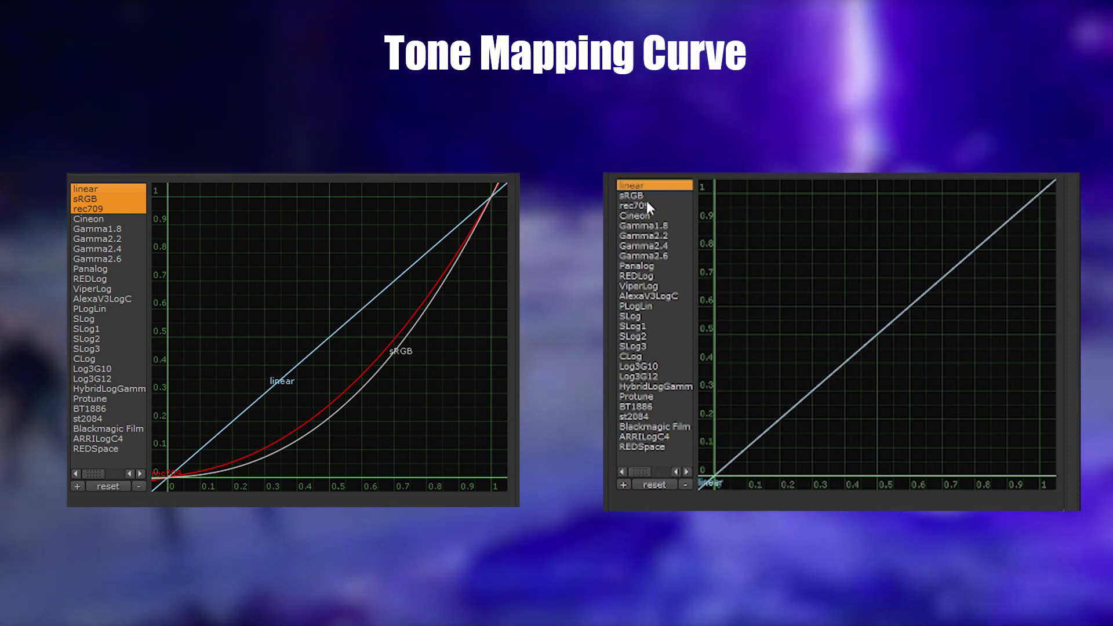
- Compare the linear and sRGB lookup curves in the curve graph
{"action": "left_click", "coordinate": [642, 196]}
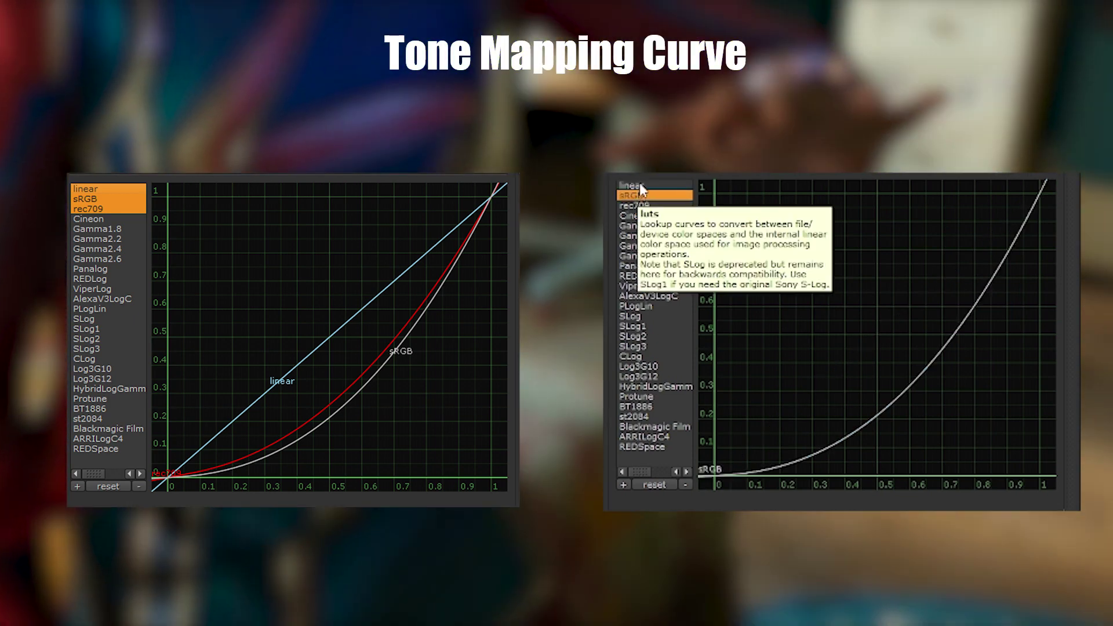
{"action": "left_click", "coordinate": [639, 185]}
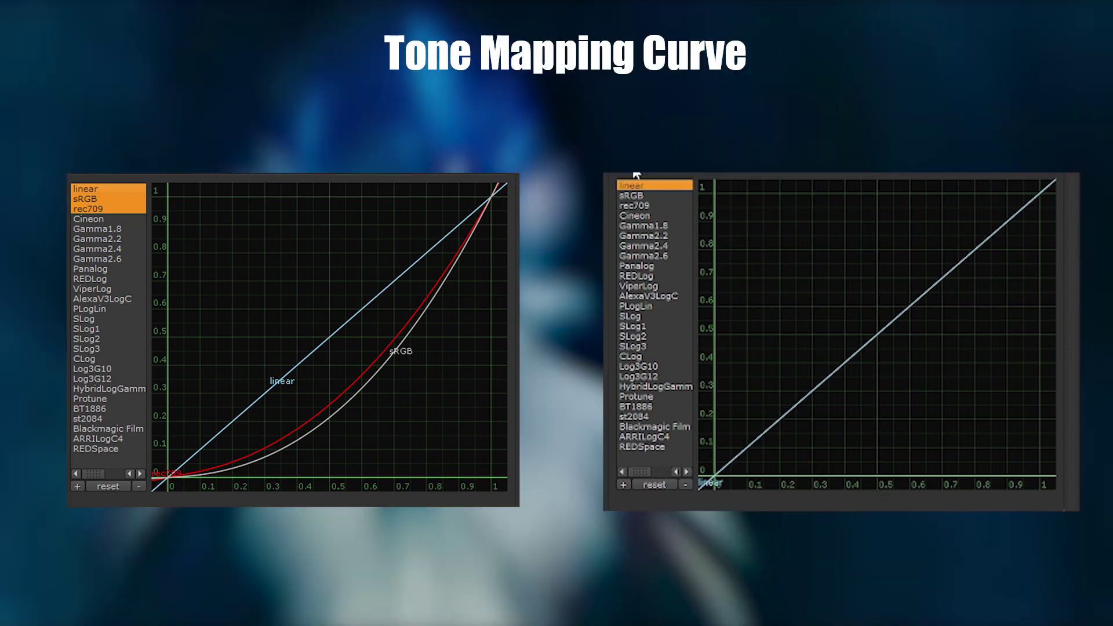
{"action": "left_click", "coordinate": [630, 196]}
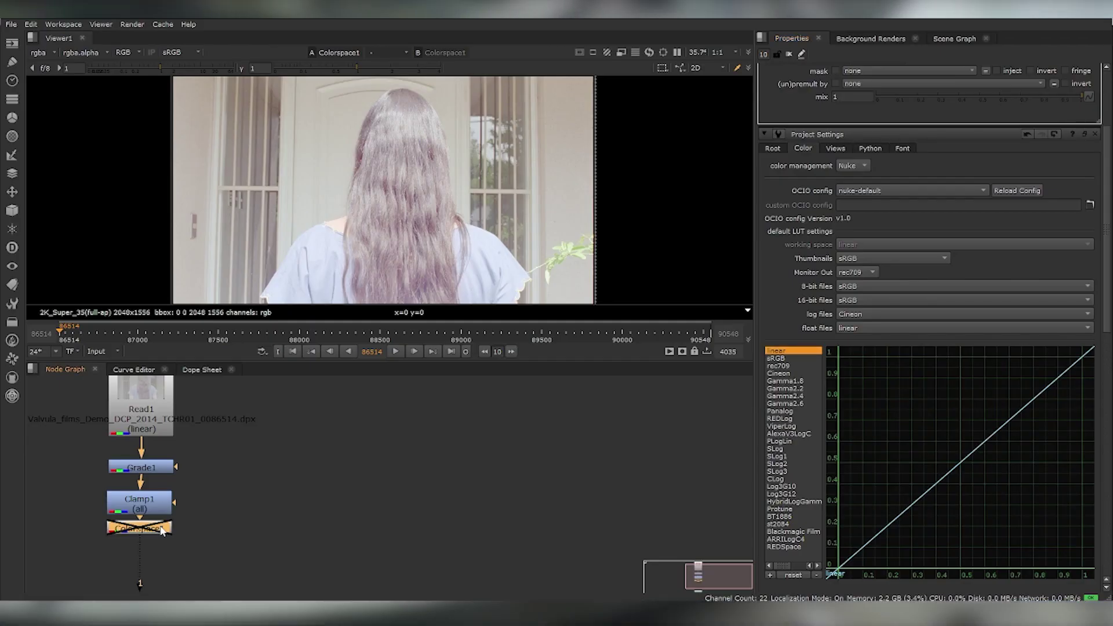
- Display the sRGB lookup curve in the project settings and toggle the Colorspace1 node off and on to compare the image
{"action": "left_click", "coordinate": [784, 359]}
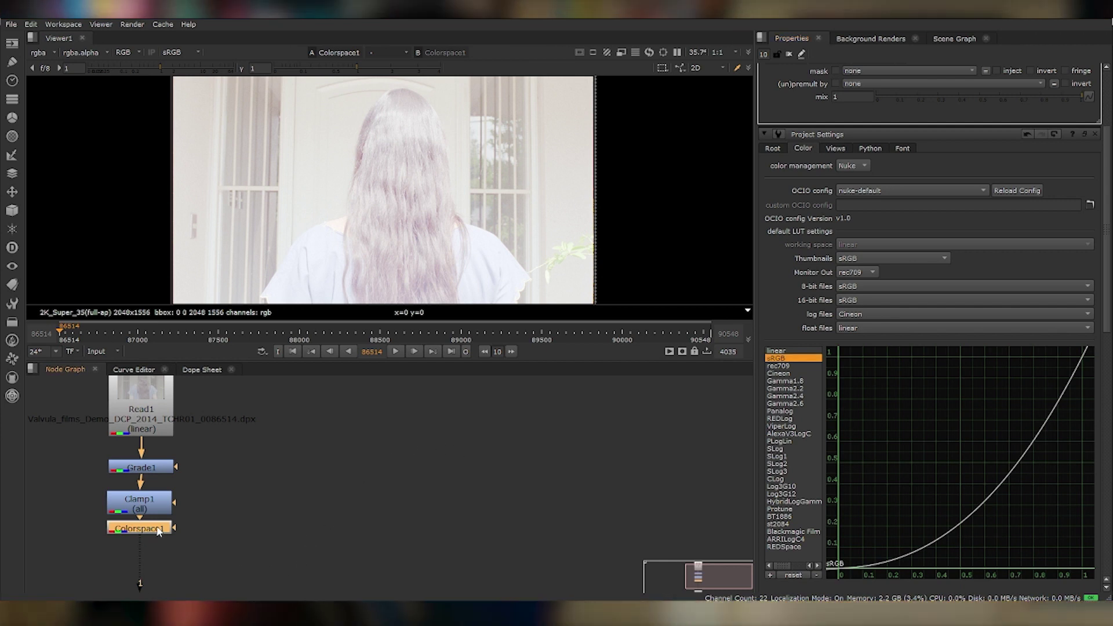
{"action": "key", "text": "d"}
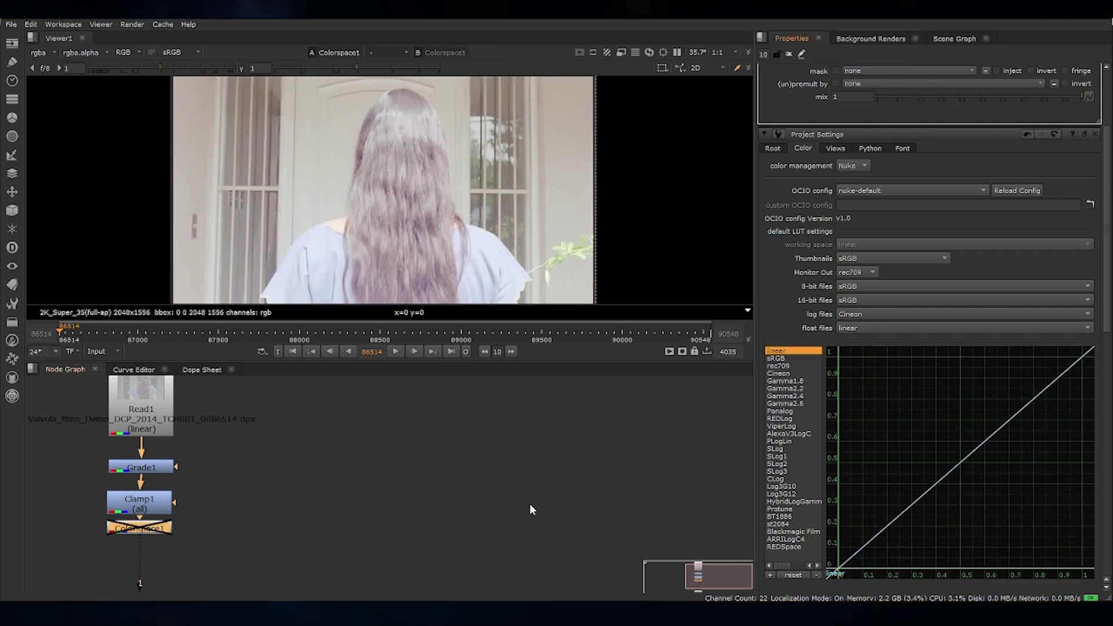
{"action": "key", "text": "d"}
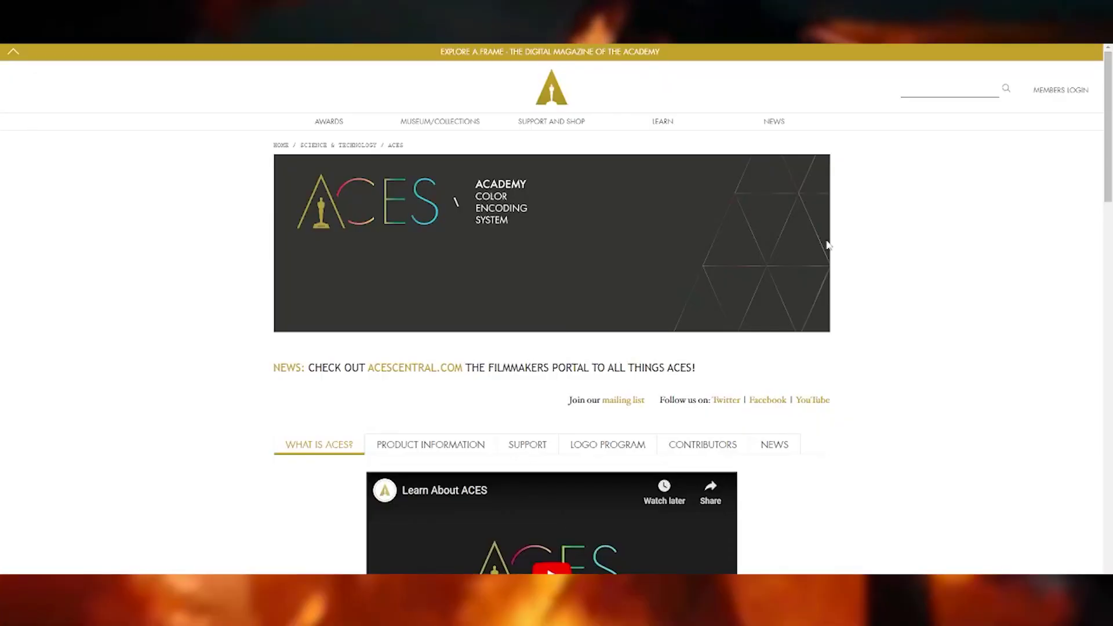
- Look through the Academy's ACES web pages, including the product information, logo program partners and contributors
{"action": "scroll", "coordinate": [849, 218], "scroll_direction": "down", "scroll_amount": 1}
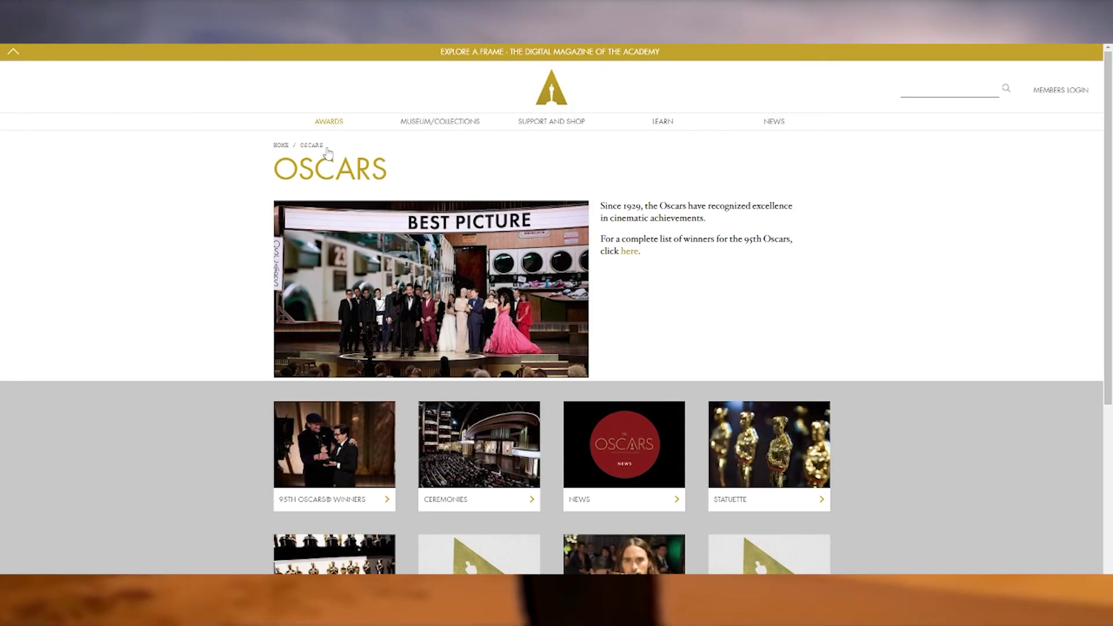
{"action": "scroll", "coordinate": [977, 307], "scroll_direction": "down", "scroll_amount": 3}
{"action": "scroll", "coordinate": [977, 307], "scroll_direction": "up", "scroll_amount": 3}
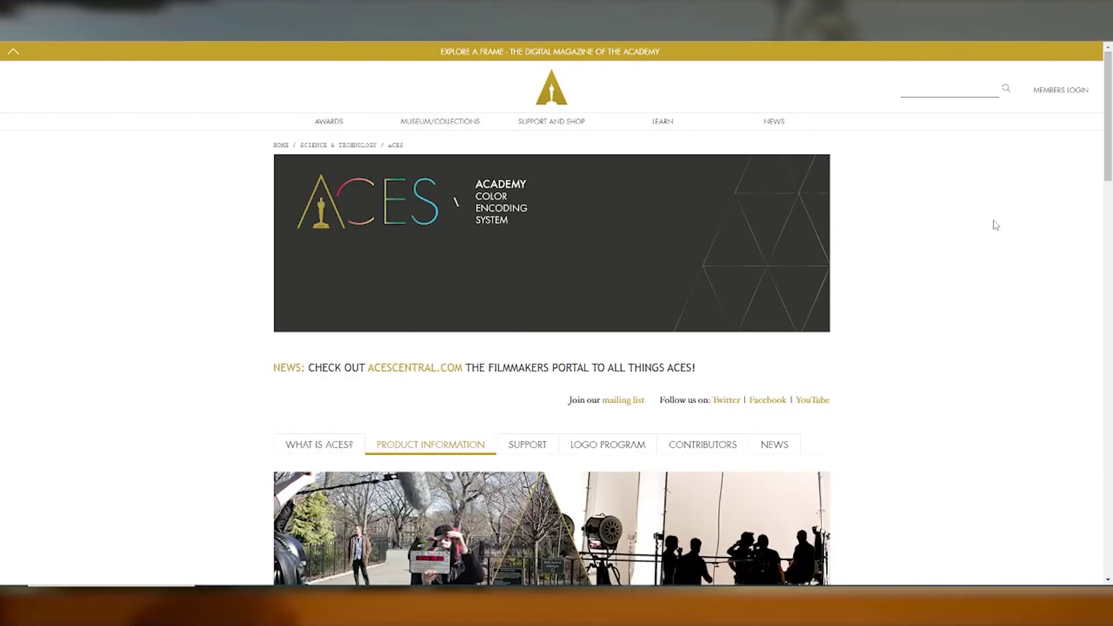
{"action": "scroll", "coordinate": [986, 218], "scroll_direction": "down", "scroll_amount": 3}
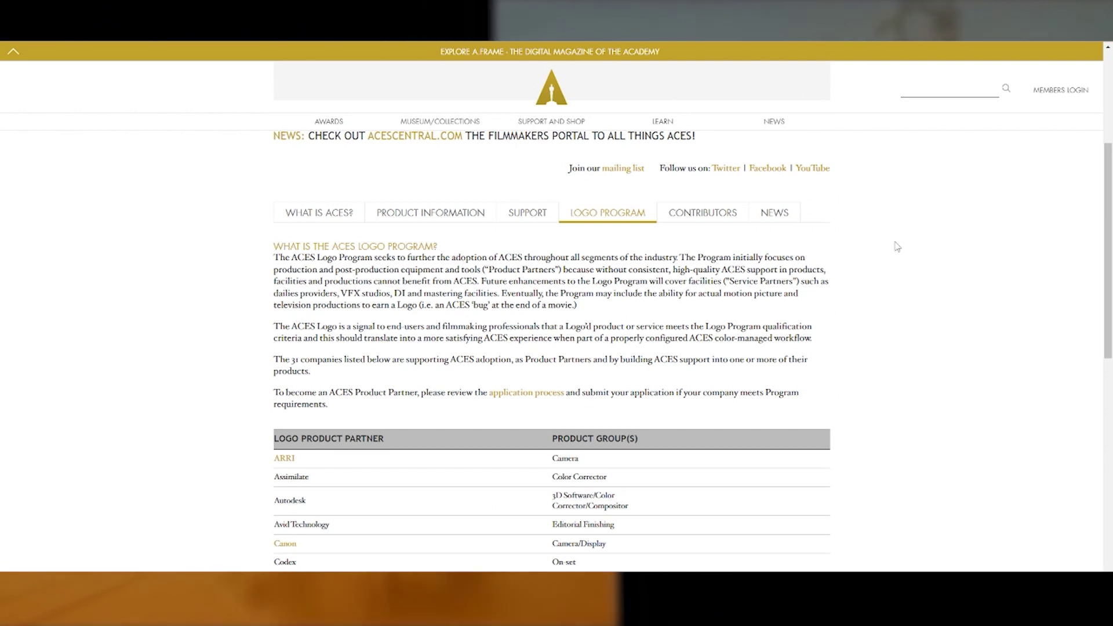
{"action": "scroll", "coordinate": [897, 247], "scroll_direction": "down", "scroll_amount": 3}
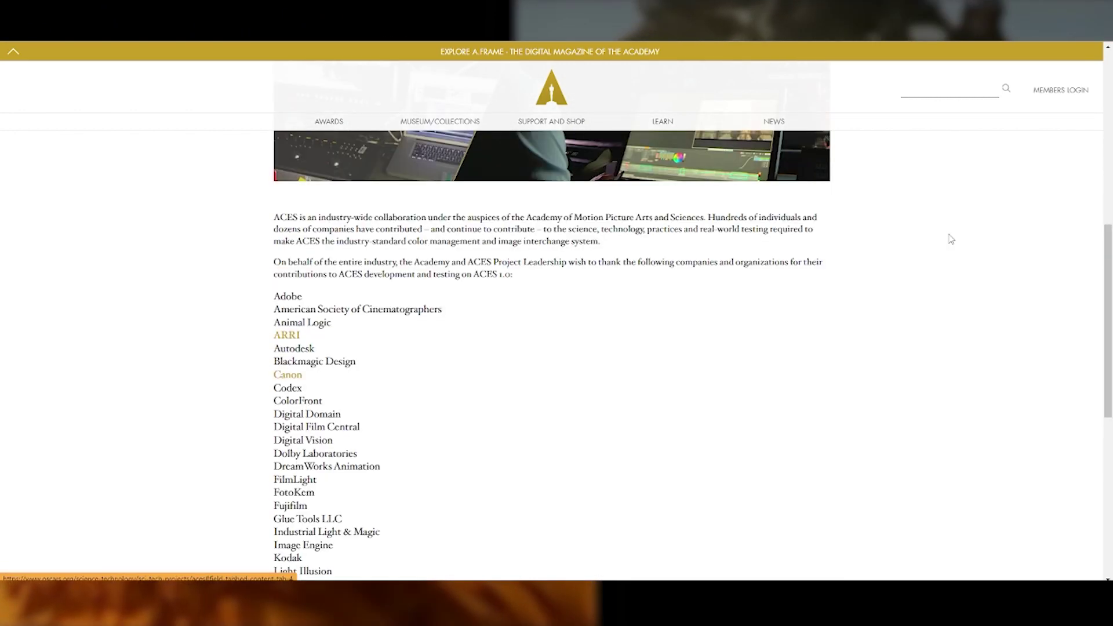
{"action": "scroll", "coordinate": [949, 238], "scroll_direction": "down", "scroll_amount": 2}
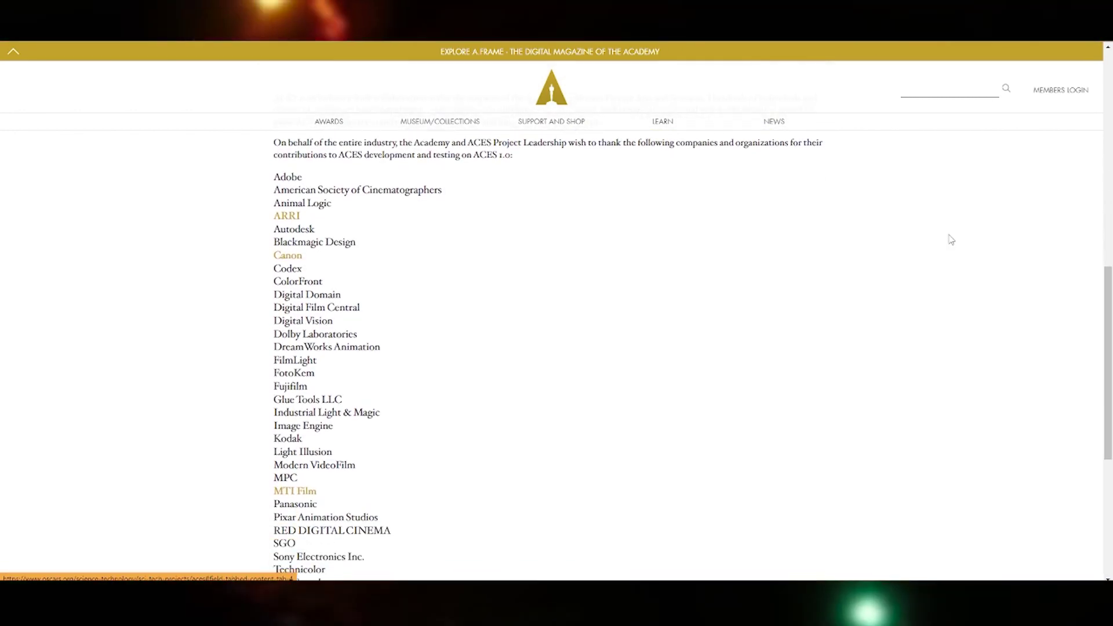
{"action": "scroll", "coordinate": [951, 238], "scroll_direction": "down", "scroll_amount": 1}
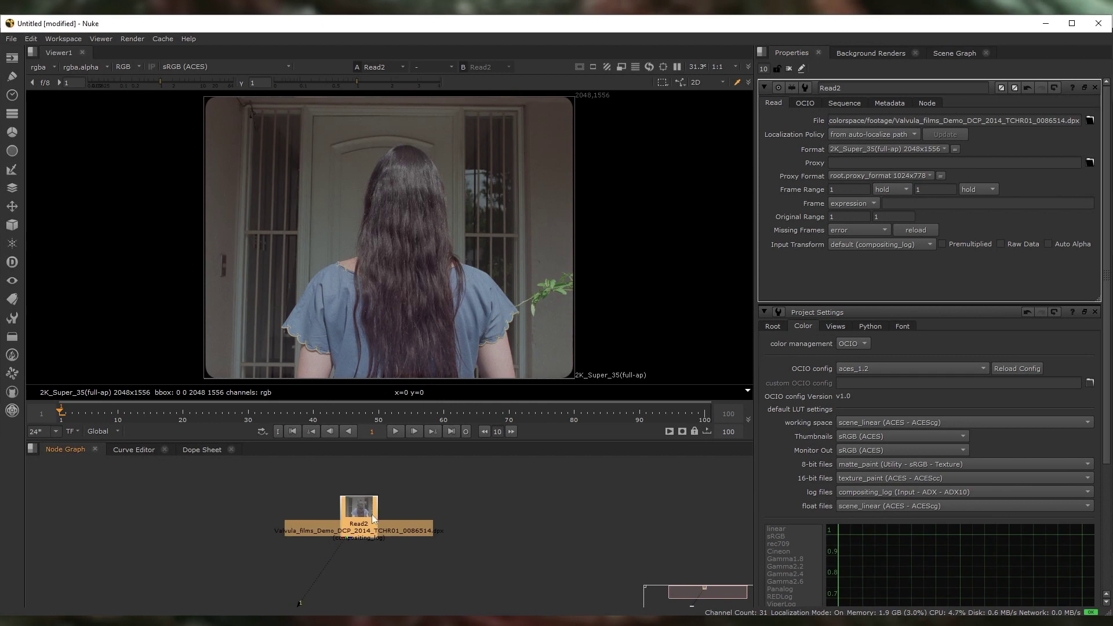
- Switch Read2's input transform to data (Utility - Raw) and back to default (compositing_log)
{"action": "left_click", "coordinate": [875, 245]}
{"action": "left_click", "coordinate": [872, 346]}
{"action": "left_click", "coordinate": [857, 246]}
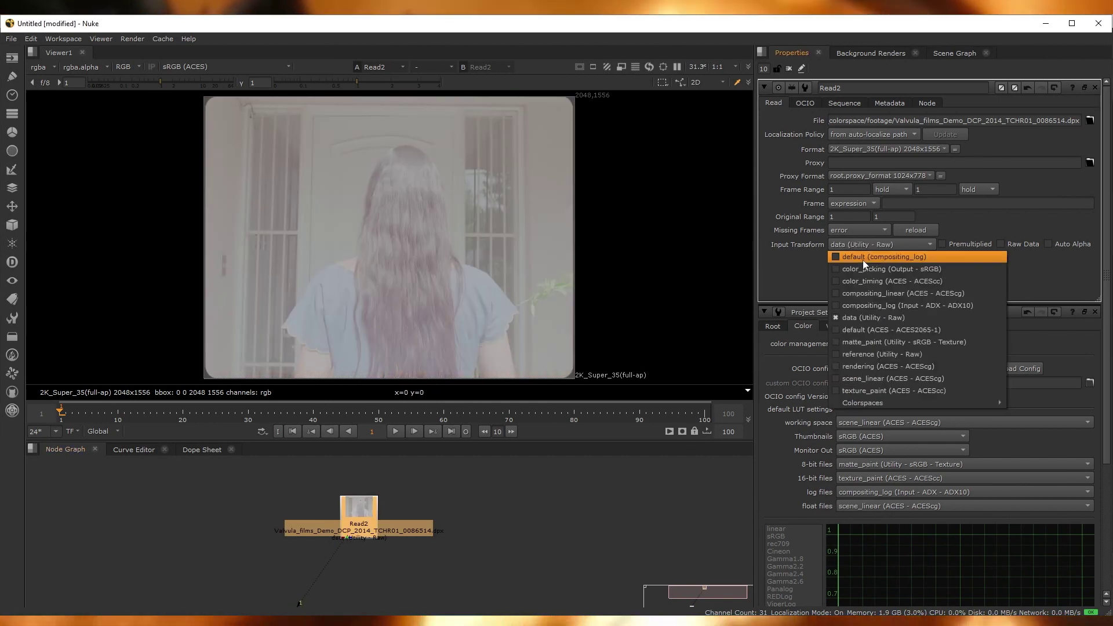
{"action": "left_click", "coordinate": [863, 259]}
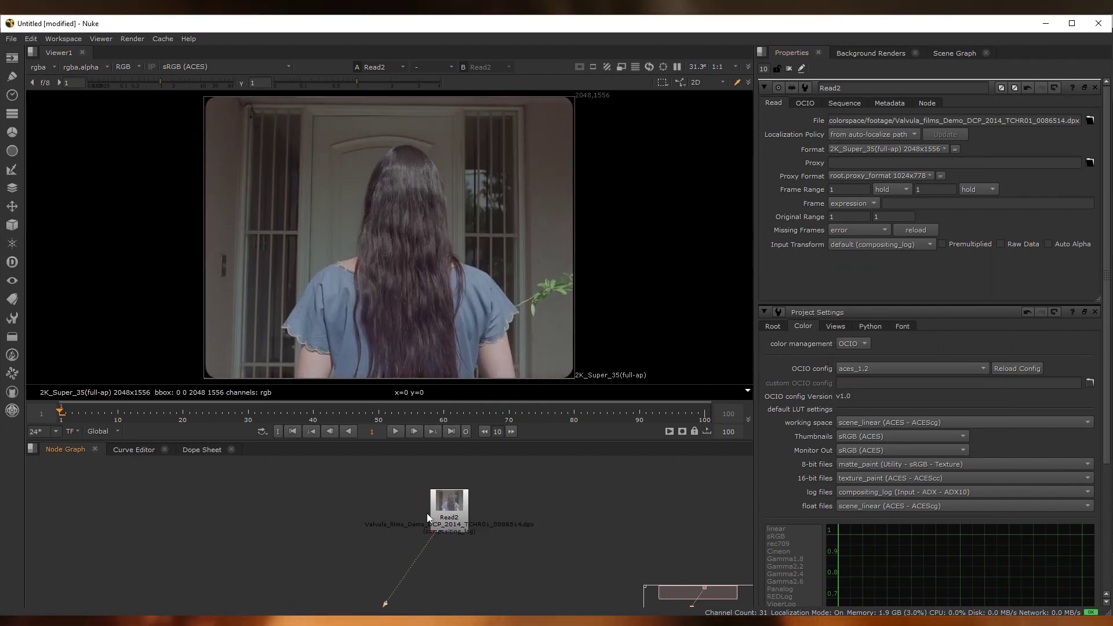
- Duplicate the Read2 node, place the copy beside the original and show the copy in the viewer
{"action": "left_click", "coordinate": [443, 513]}
{"action": "key", "text": "ctrl+c"}
{"action": "middle_click_drag", "start_coordinate": [581, 504], "coordinate": [428, 516]}
{"action": "key", "text": "ctrl+v"}
{"action": "left_click_drag", "start_coordinate": [445, 523], "coordinate": [463, 525]}
{"action": "key", "text": "1"}
- Set the input transform of the copied Read1 node to data (Utility - Raw)
{"action": "double_click", "coordinate": [462, 526]}
{"action": "left_click", "coordinate": [874, 244]}
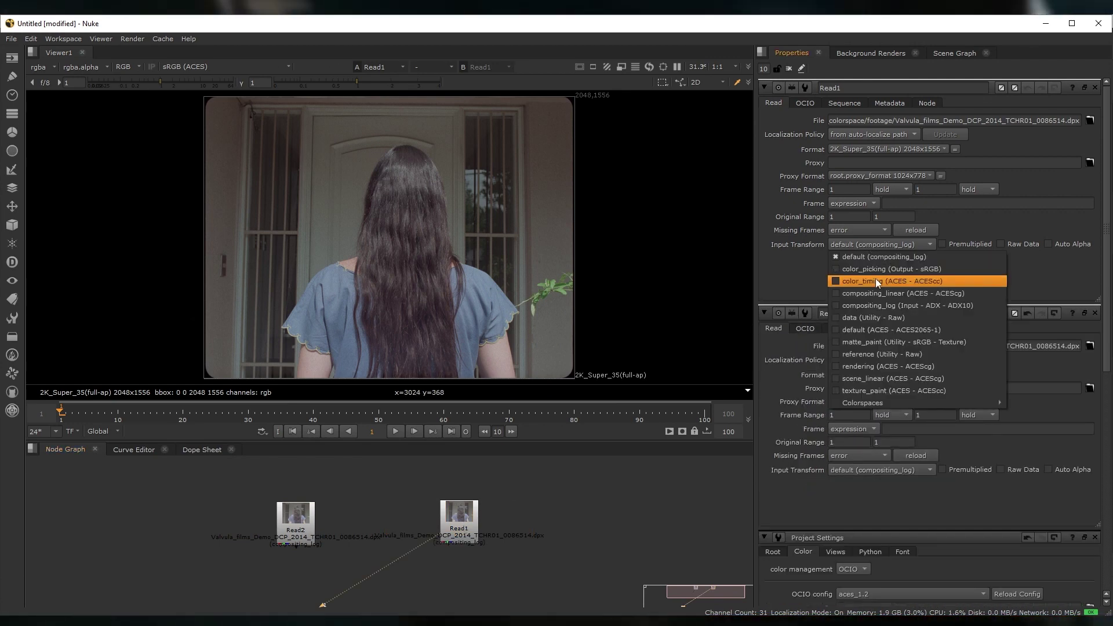
{"action": "left_click", "coordinate": [876, 322]}
- Add an OCIO ColorSpace node and connect it below Read1
{"action": "left_click", "coordinate": [489, 590]}
{"action": "key", "text": "Tab"}
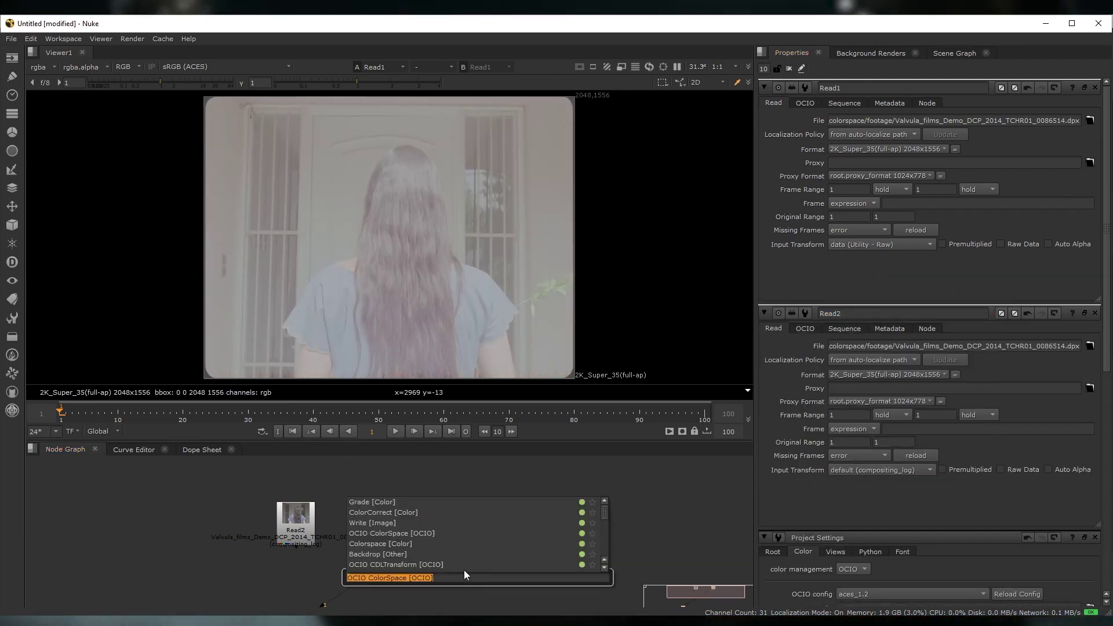
{"action": "key", "text": "Return"}
{"action": "left_click_drag", "start_coordinate": [489, 581], "coordinate": [458, 554]}
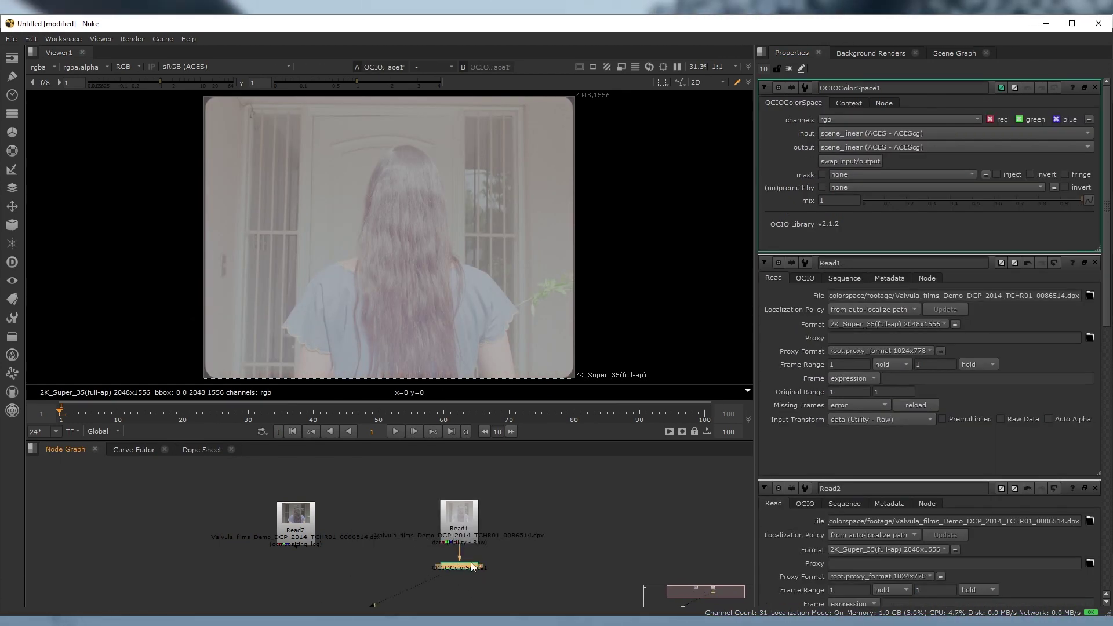
- Set OCIOColorSpace1's input to compositing_log (Input - ADX - ADX10), keeping the output as scene_linear (ACES - ACEScg)
{"action": "left_click", "coordinate": [860, 134]}
{"action": "left_click", "coordinate": [861, 184]}
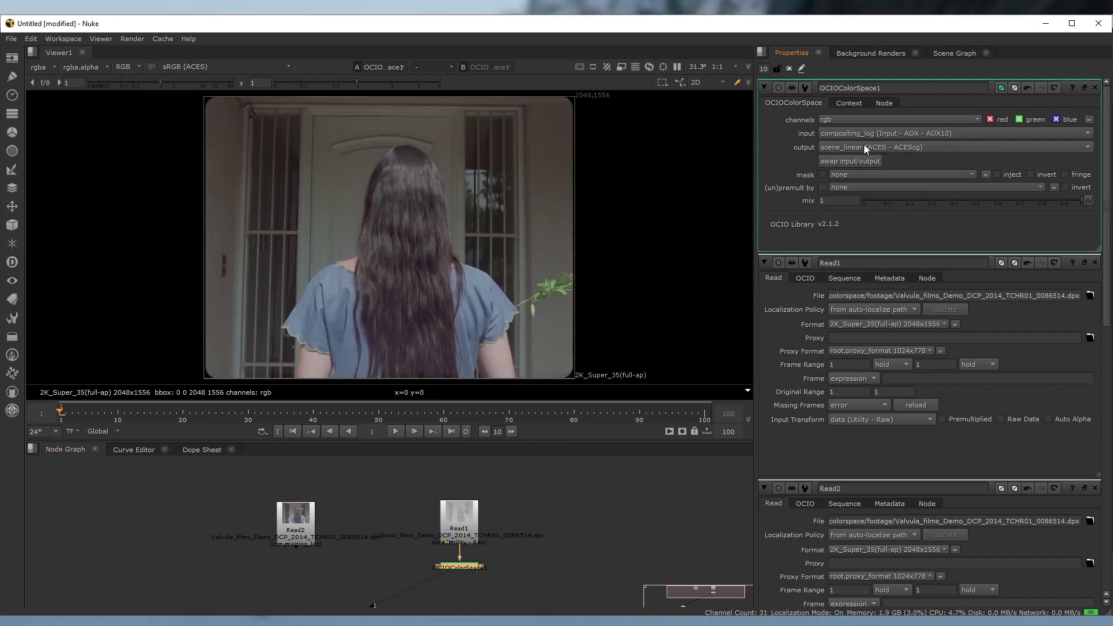
{"action": "left_click", "coordinate": [864, 147]}
{"action": "left_click", "coordinate": [576, 520]}
- Open the project settings and inspect the working space options without changing the selection
{"action": "key", "text": "s"}
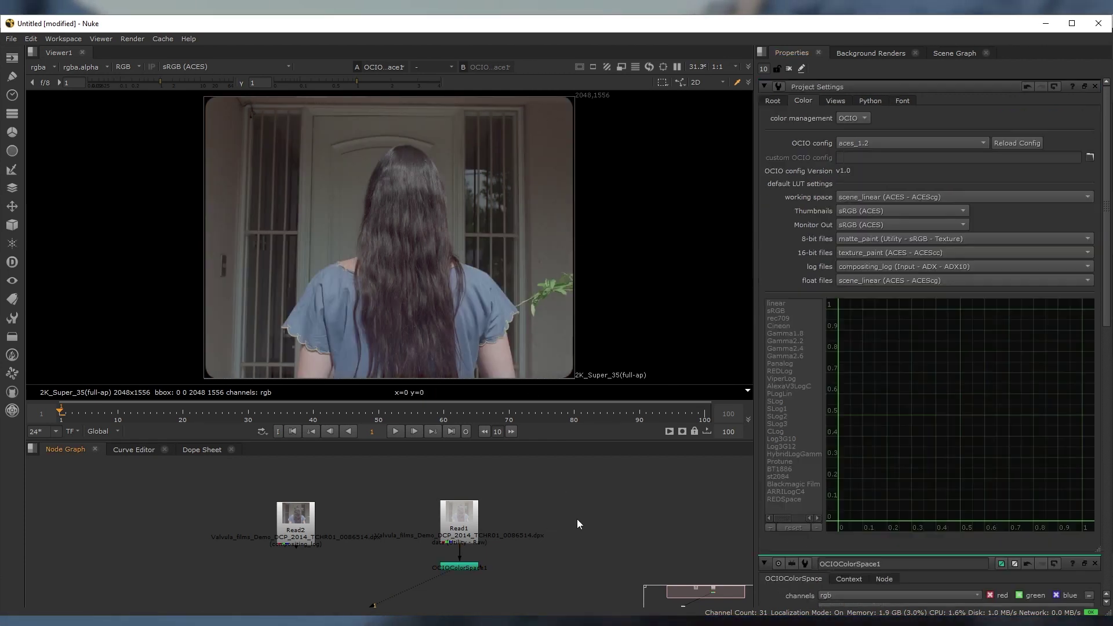
{"action": "left_click", "coordinate": [875, 197]}
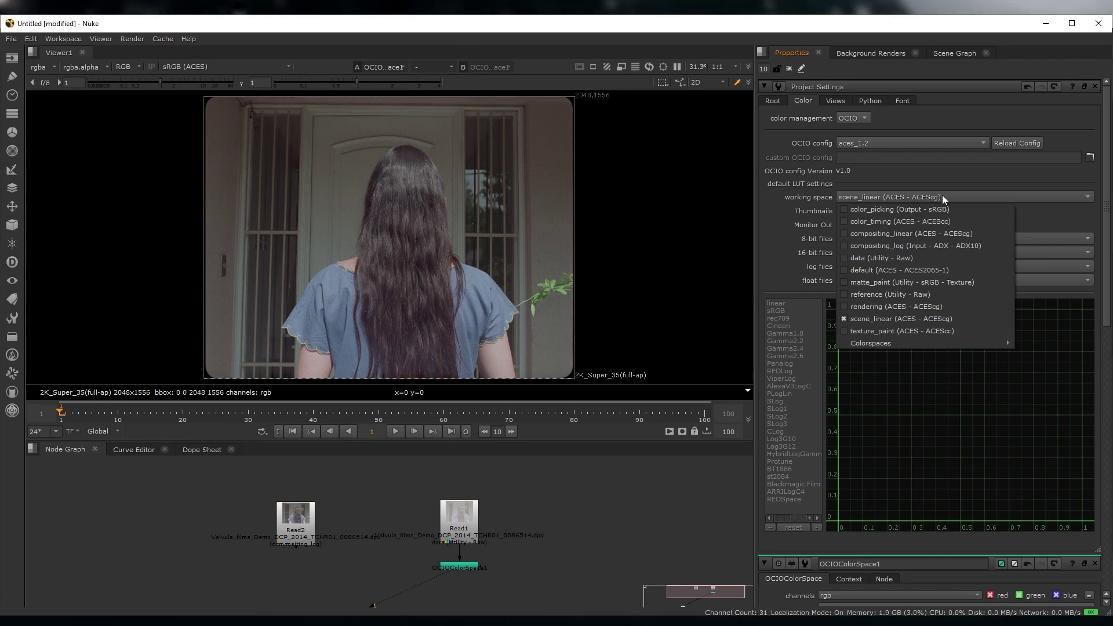
{"action": "left_click", "coordinate": [829, 197]}
- Compare Read2 with the OCIOColorSpace1 output and the raw Read1 plate in the viewer
{"action": "left_click", "coordinate": [311, 526]}
{"action": "key", "text": "1"}
{"action": "left_click", "coordinate": [460, 565]}
{"action": "key", "text": "2"}
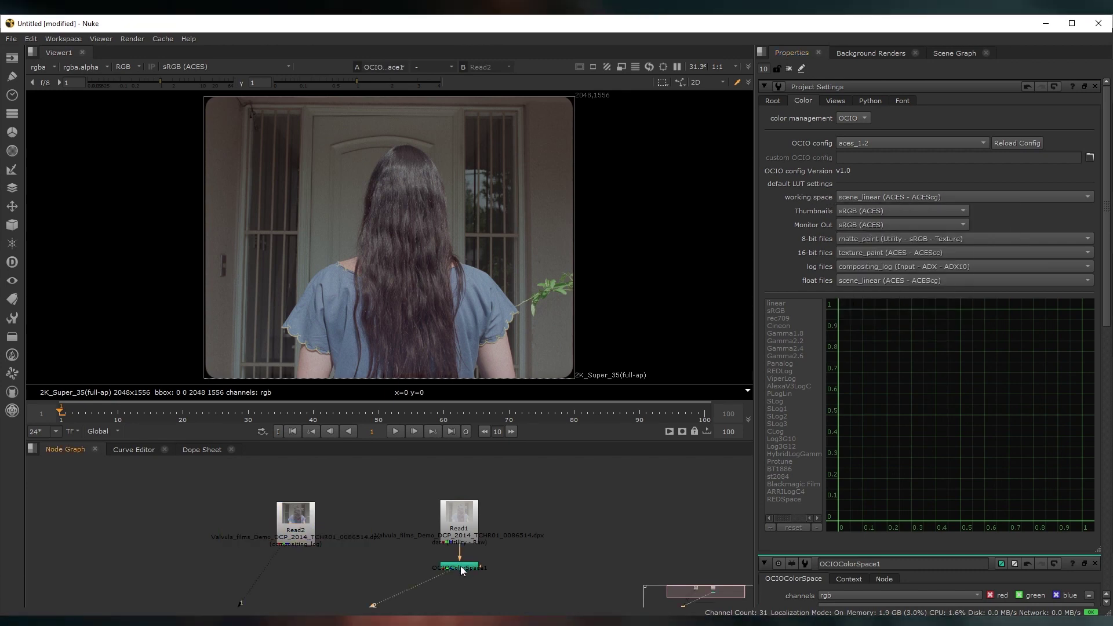
{"action": "left_click", "coordinate": [392, 540]}
{"action": "left_click", "coordinate": [454, 519]}
{"action": "key", "text": "2"}
{"action": "left_click", "coordinate": [339, 516]}
{"action": "key", "text": "1"}
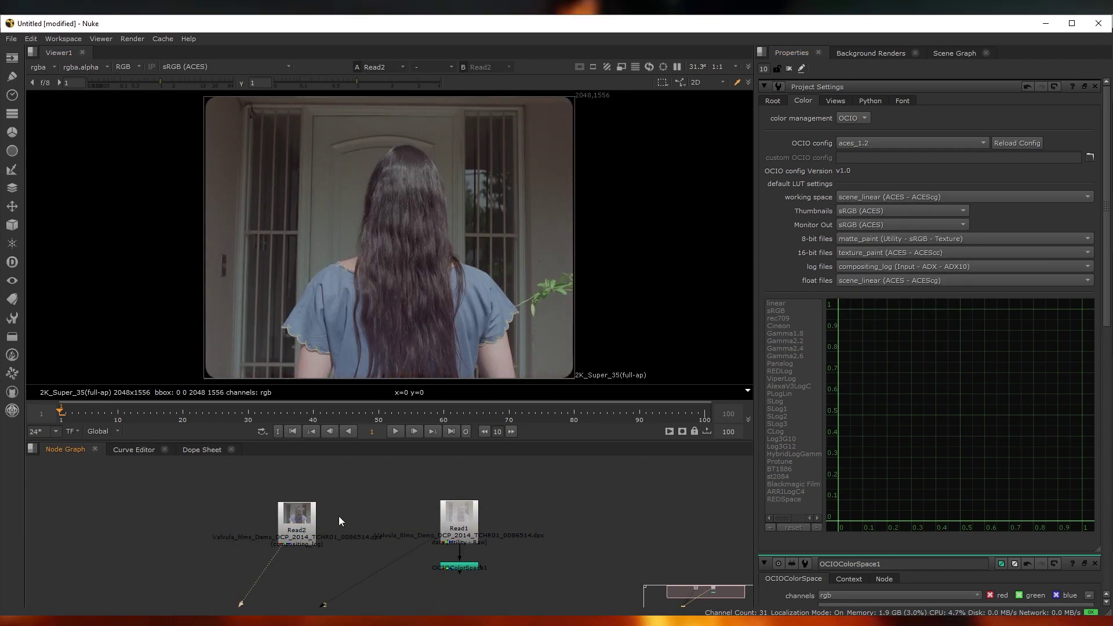
- Open Read2's properties and alternate the viewer between its two inputs to compare the conversions again
{"action": "left_click", "coordinate": [294, 526]}
{"action": "double_click", "coordinate": [288, 534]}
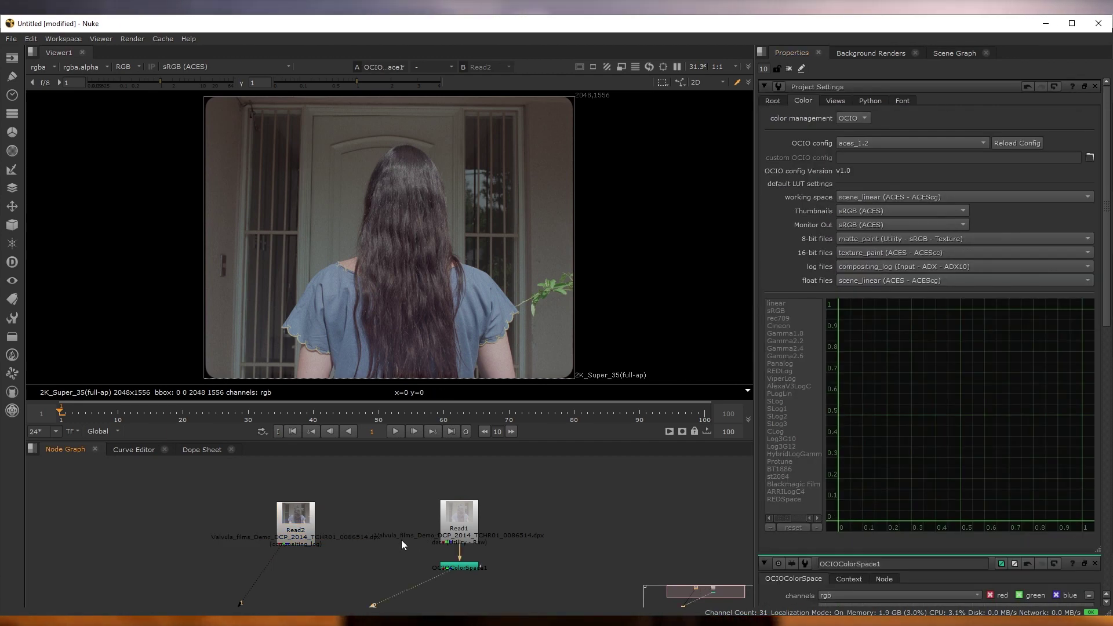
{"action": "key", "text": "1"}
{"action": "key", "text": "2"}
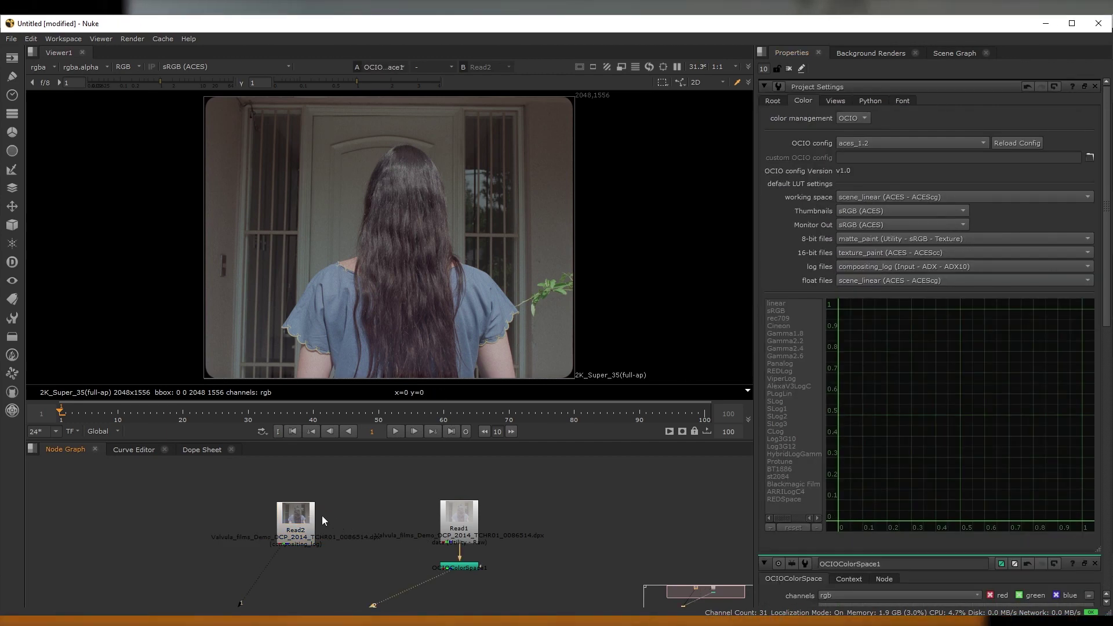
{"action": "left_click", "coordinate": [302, 522]}
{"action": "key", "text": "1"}
{"action": "left_click", "coordinate": [384, 522]}
{"action": "key", "text": "2"}
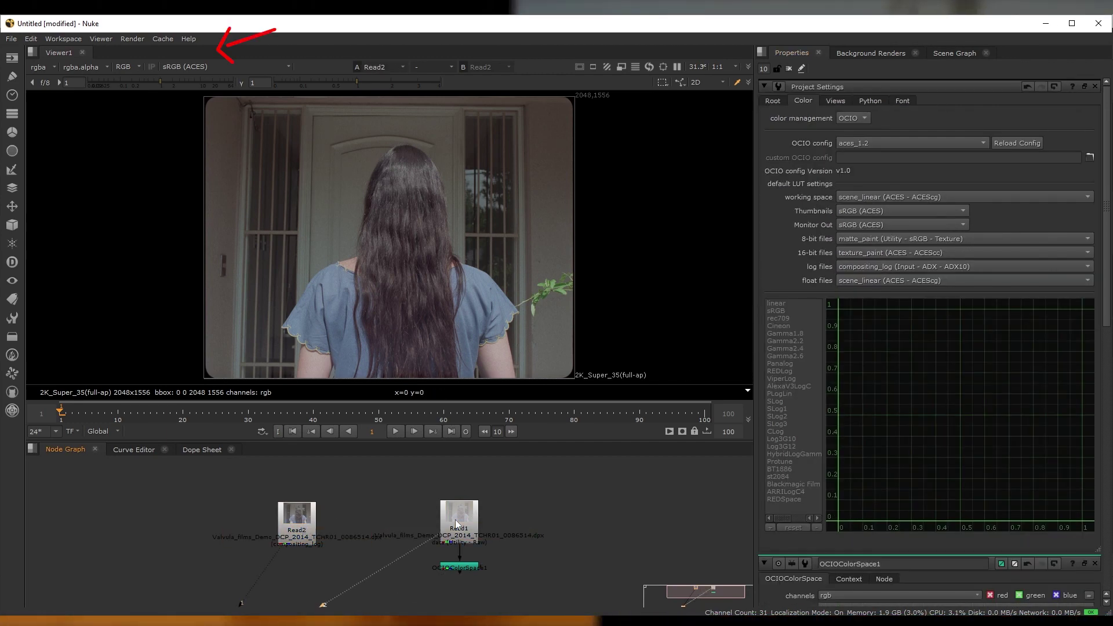
{"action": "key", "text": "1"}
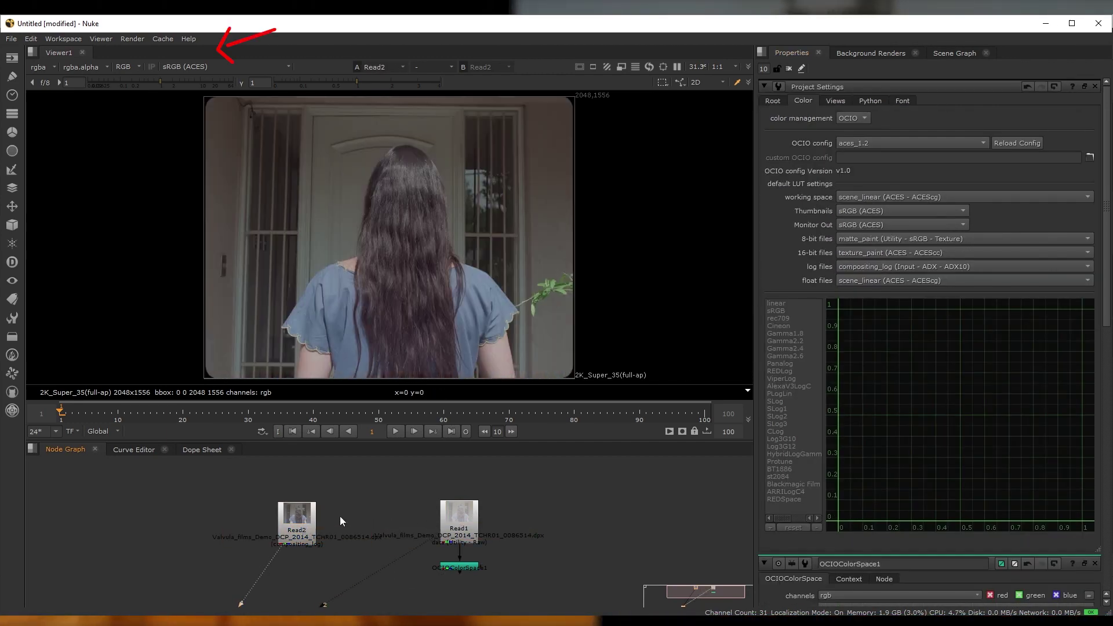
- Reopen Read2's properties and inspect its available input transforms
{"action": "left_click", "coordinate": [293, 527]}
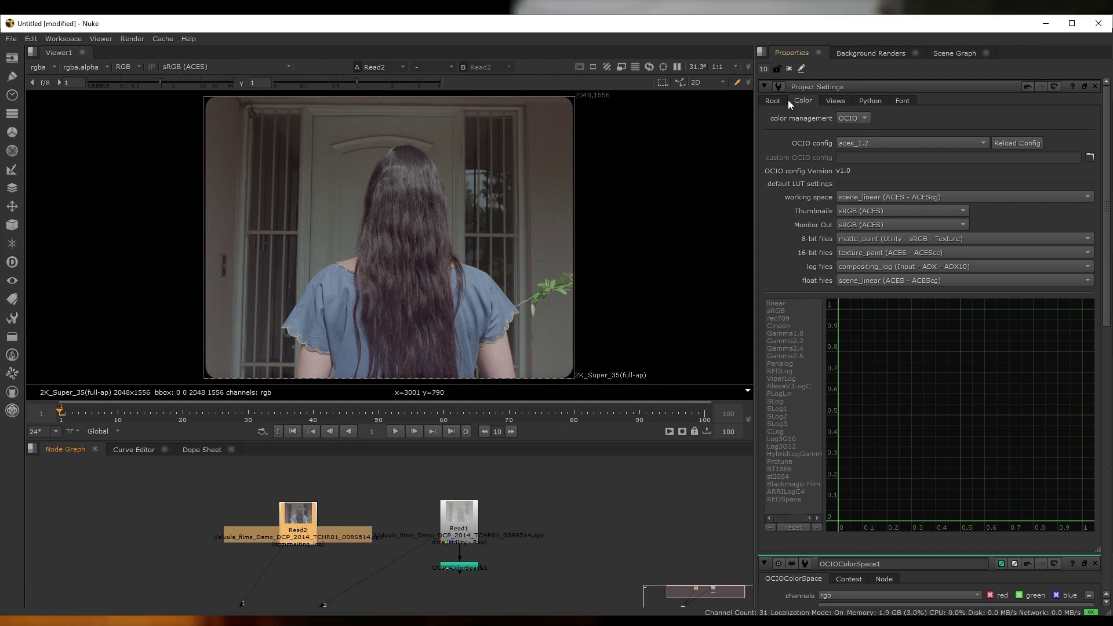
{"action": "double_click", "coordinate": [293, 519]}
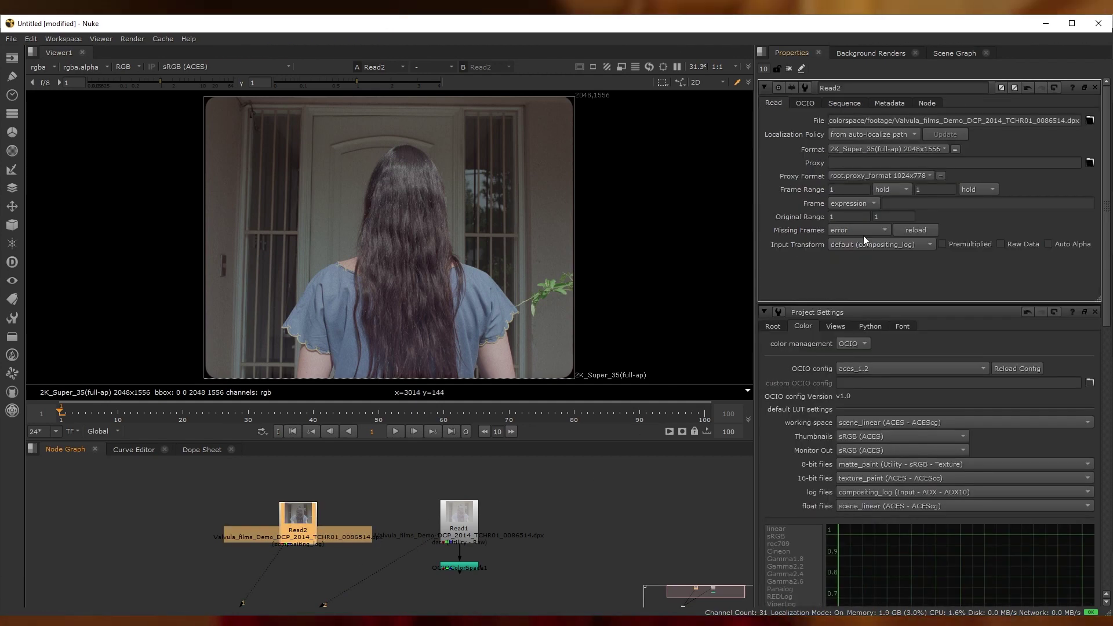
{"action": "left_click", "coordinate": [881, 244]}
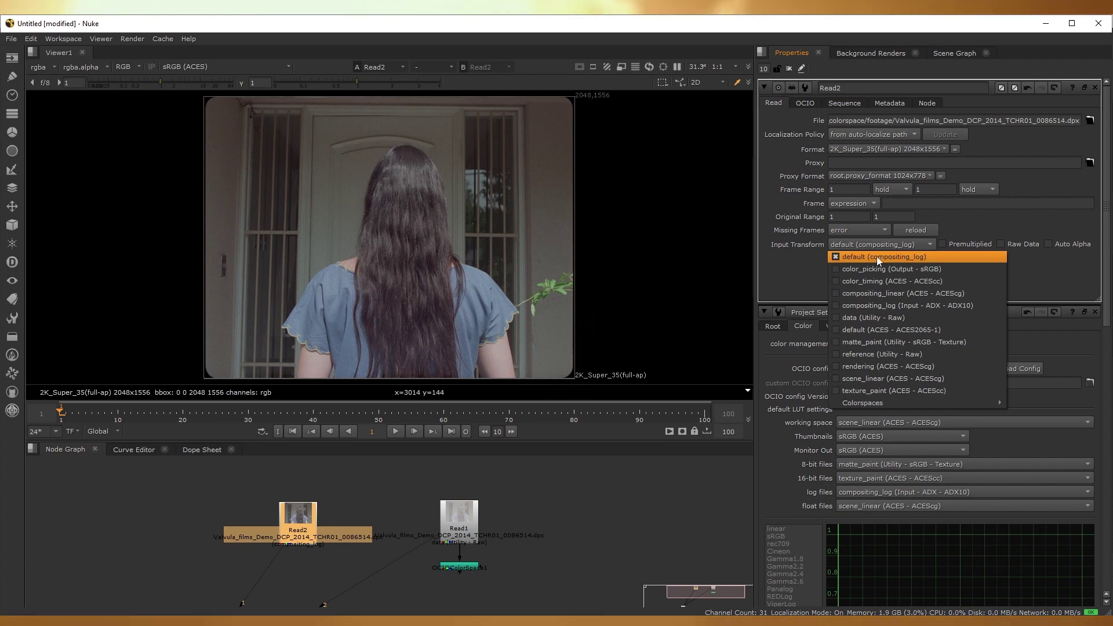
- Preview the image through the Rec.709 (ACES) and P3-DCI D60 simulation (ACES) viewer transforms
{"action": "left_click", "coordinate": [213, 66]}
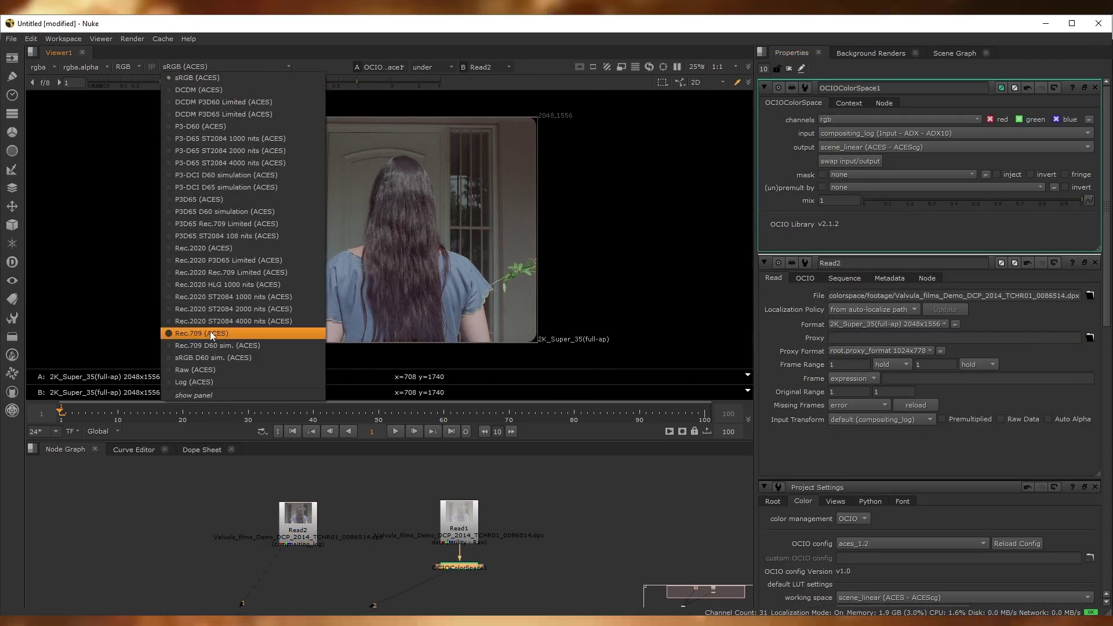
{"action": "left_click", "coordinate": [210, 331]}
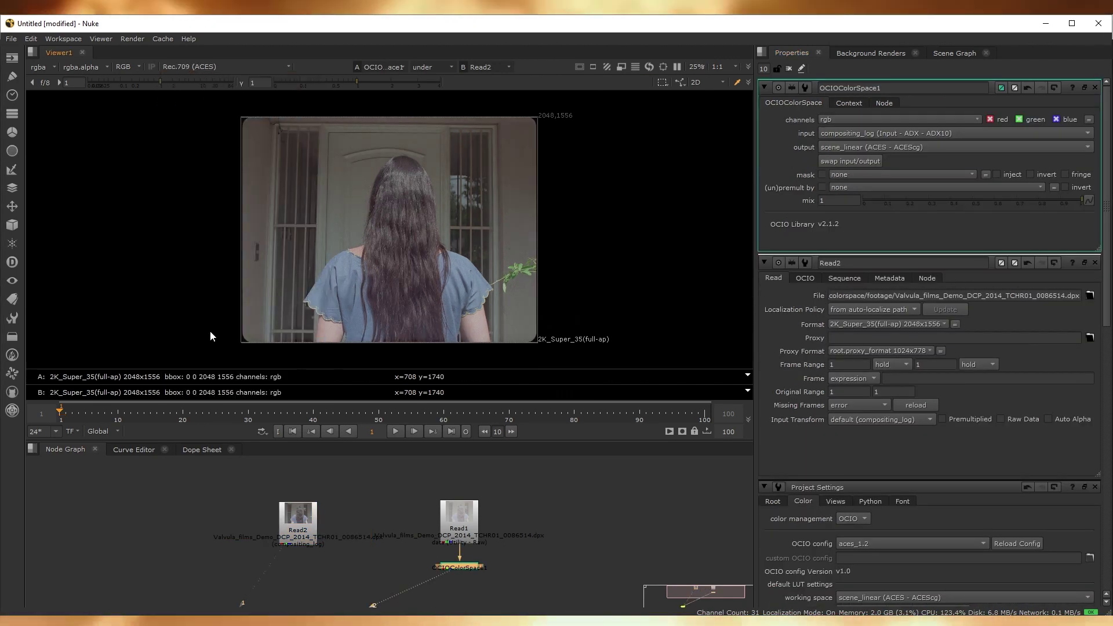
{"action": "left_click", "coordinate": [190, 67]}
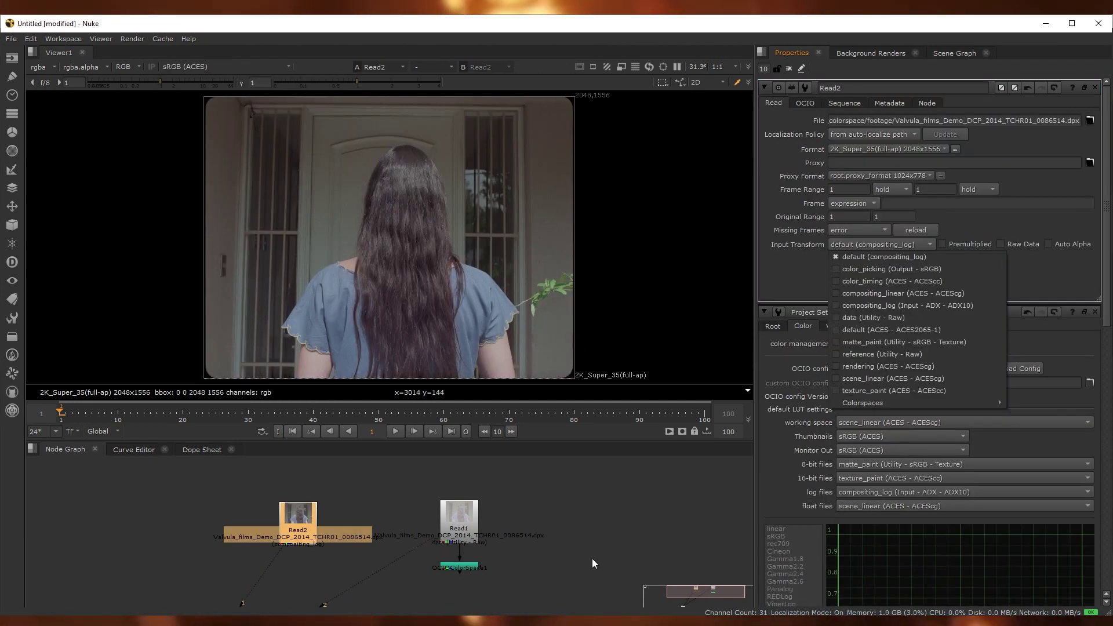
- Open OCIOColorSpace1's properties and inspect its input color space options without changing the selection
{"action": "left_click", "coordinate": [592, 558]}
{"action": "left_click", "coordinate": [471, 568], "text": "ctrl+shift"}
{"action": "double_click", "coordinate": [468, 565]}
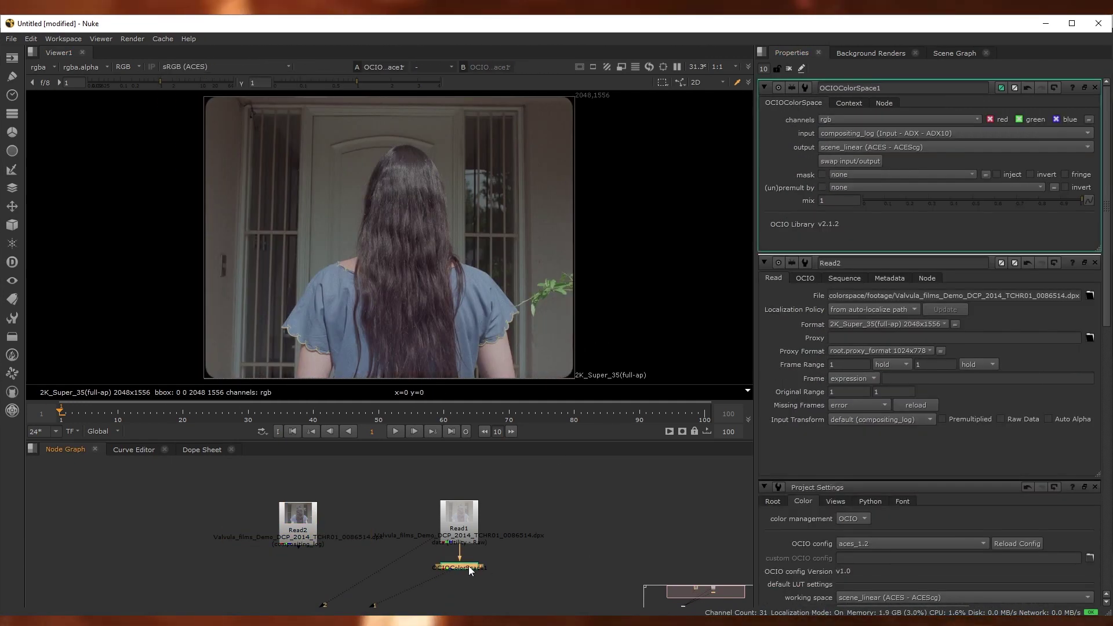
{"action": "left_click", "coordinate": [871, 134]}
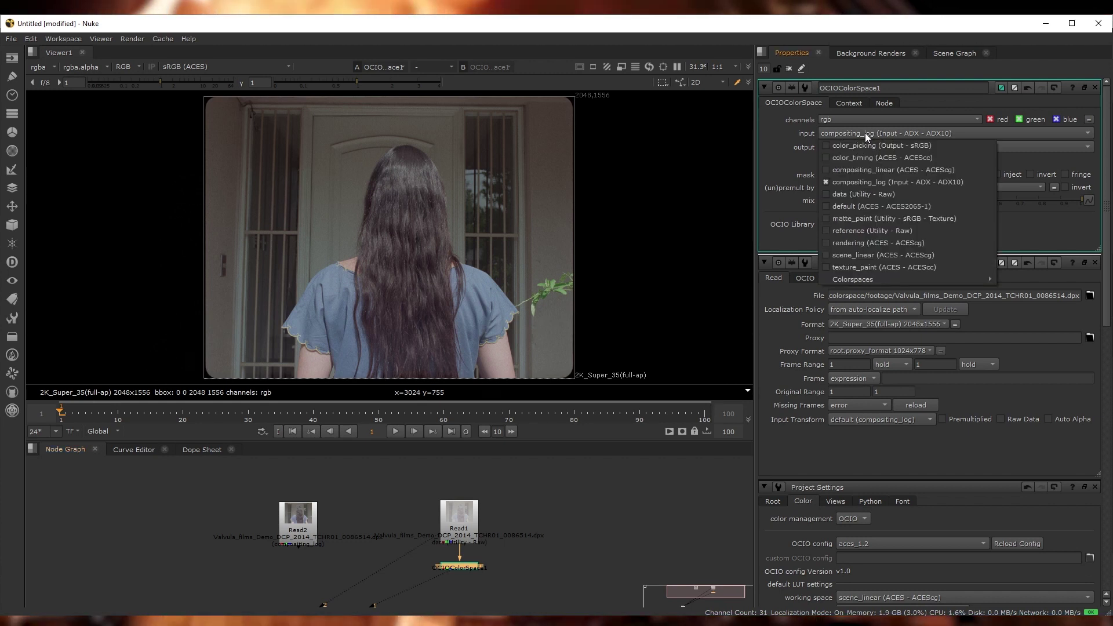
{"action": "left_click", "coordinate": [796, 137]}
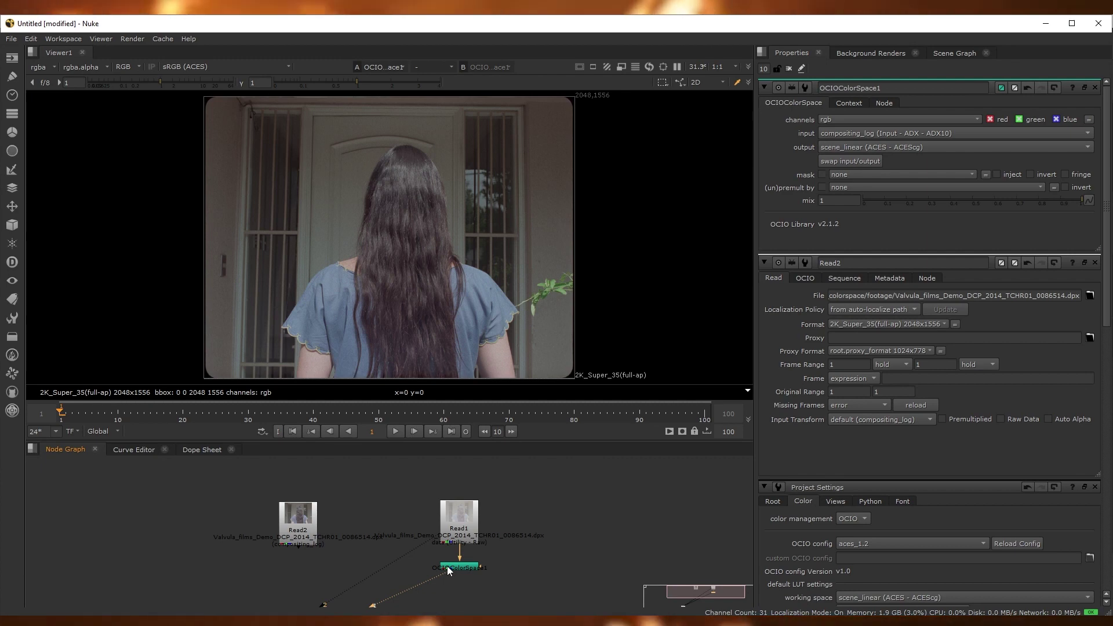
{"action": "left_click", "coordinate": [465, 515]}
{"action": "left_click", "coordinate": [304, 525]}
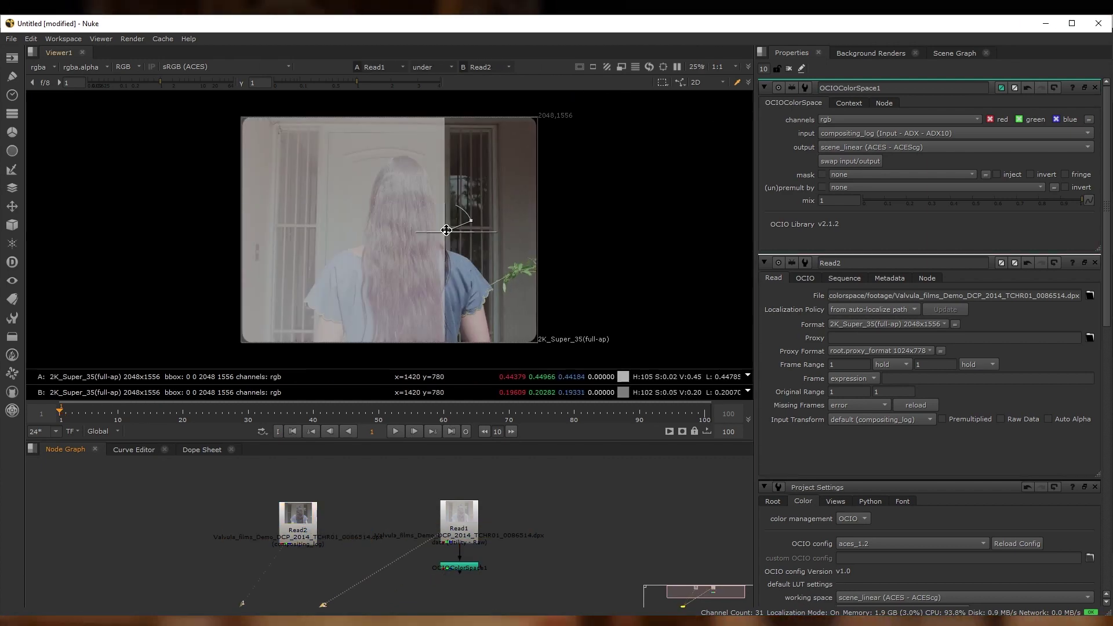
{"action": "left_click_drag", "start_coordinate": [445, 230], "coordinate": [259, 250]}
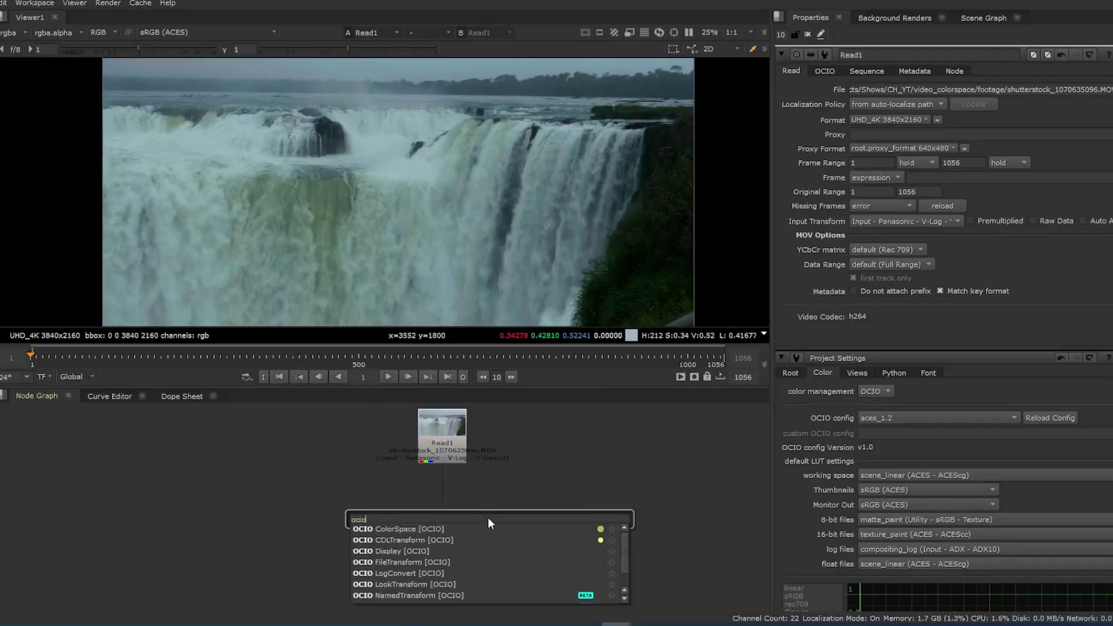
- Add an OCIO CDLTransform node below Read1 and load CS_cdl_v001.cdl into it as the grade file
{"action": "key", "text": "Down"}
{"action": "key", "text": "Down"}
{"action": "key", "text": "Return"}
{"action": "left_click_drag", "start_coordinate": [495, 516], "coordinate": [453, 500]}
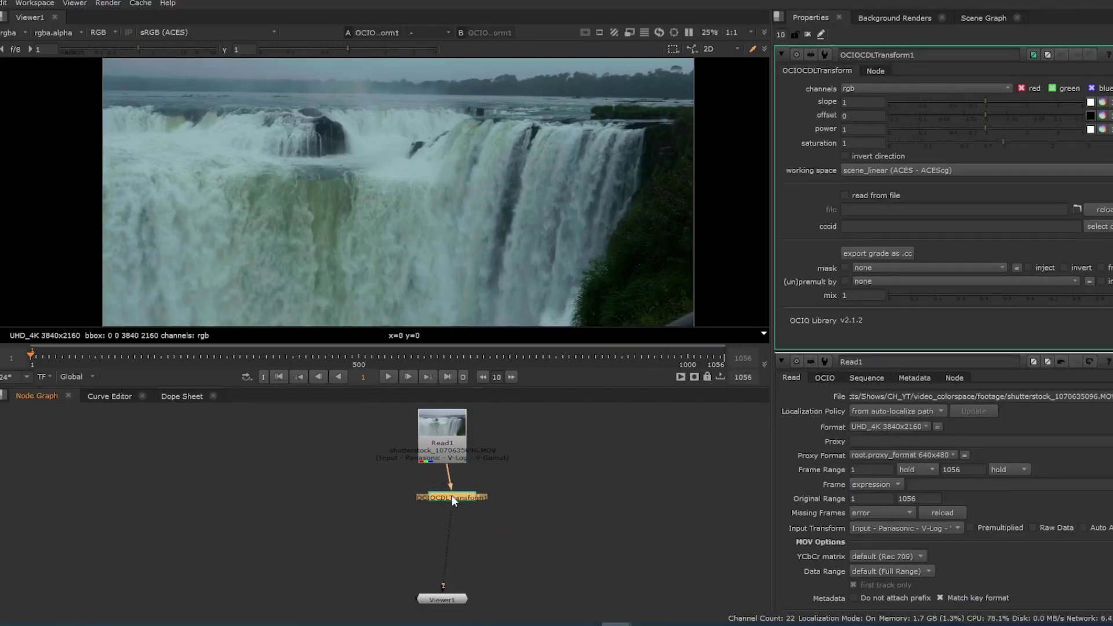
{"action": "left_click", "coordinate": [1075, 209]}
{"action": "type", "text": "H:/Projects/Shows/CH_YT/video_colorspace/implementation/nuke/CDL/CS_cdl_v001.cdl"}
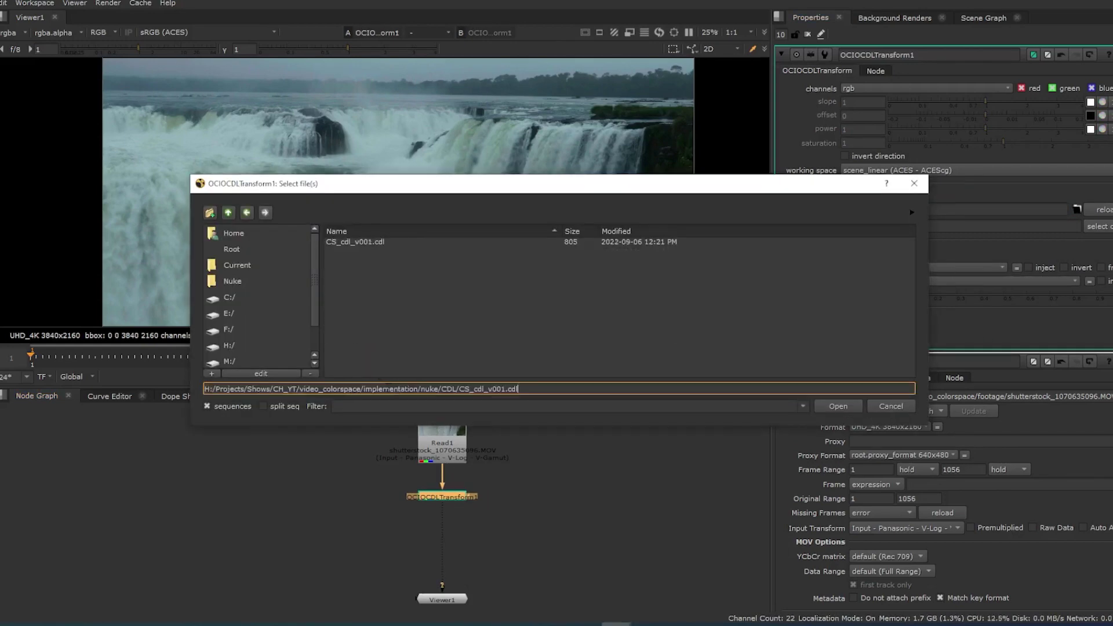
{"action": "key", "text": "Return"}
- Add a Vectorfield node after the OCIOCDLTransform1 node
{"action": "key", "text": "Tab"}
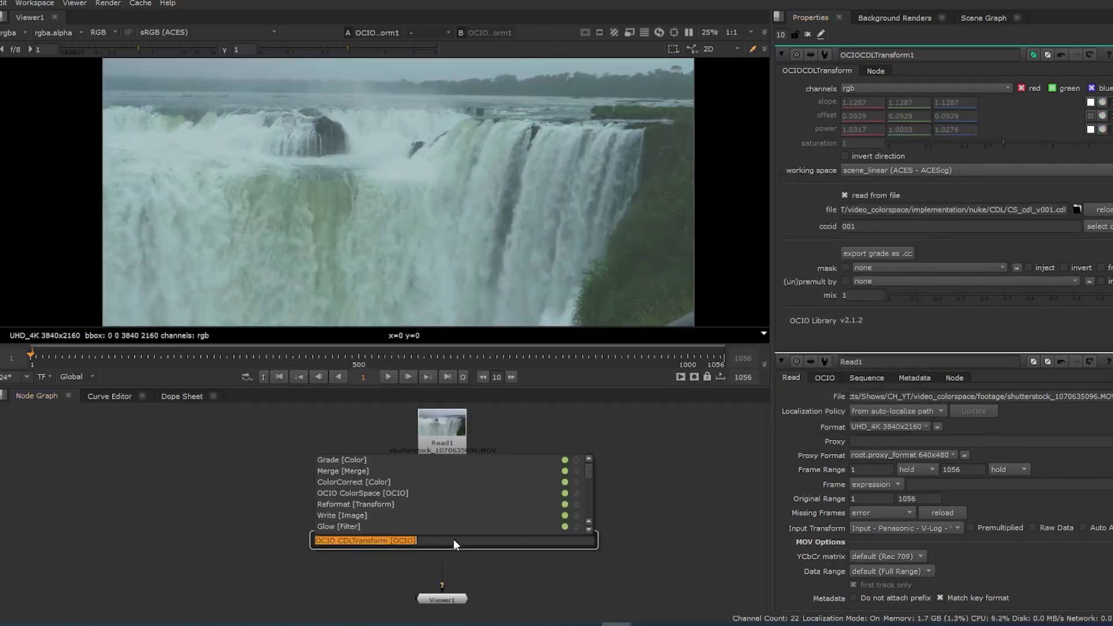
{"action": "type", "text": "vector"}
{"action": "key", "text": "Return"}
{"action": "left_click", "coordinate": [442, 539]}
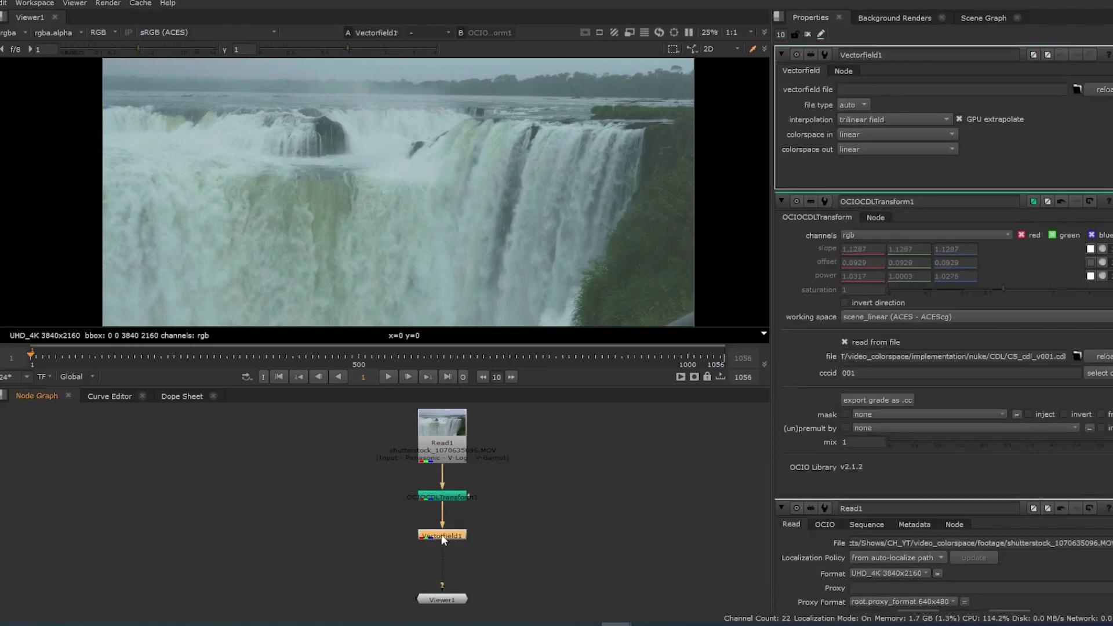
- Load the DarkAndSomber.cube LUT into Vectorfield1, then disable and re-enable the node to compare the look
{"action": "left_click", "coordinate": [1075, 89]}
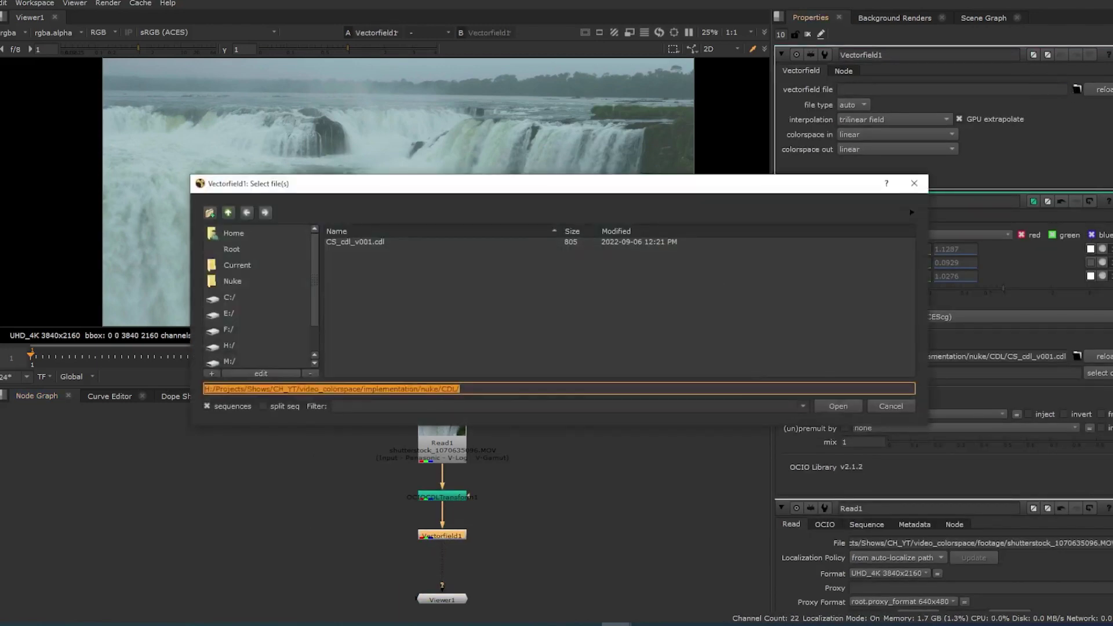
{"action": "type", "text": "H:/Projects/Shows/CH/youtube/colorspace/luts/"}
{"action": "key", "text": "Return"}
{"action": "left_click", "coordinate": [366, 274]}
{"action": "left_click", "coordinate": [832, 406]}
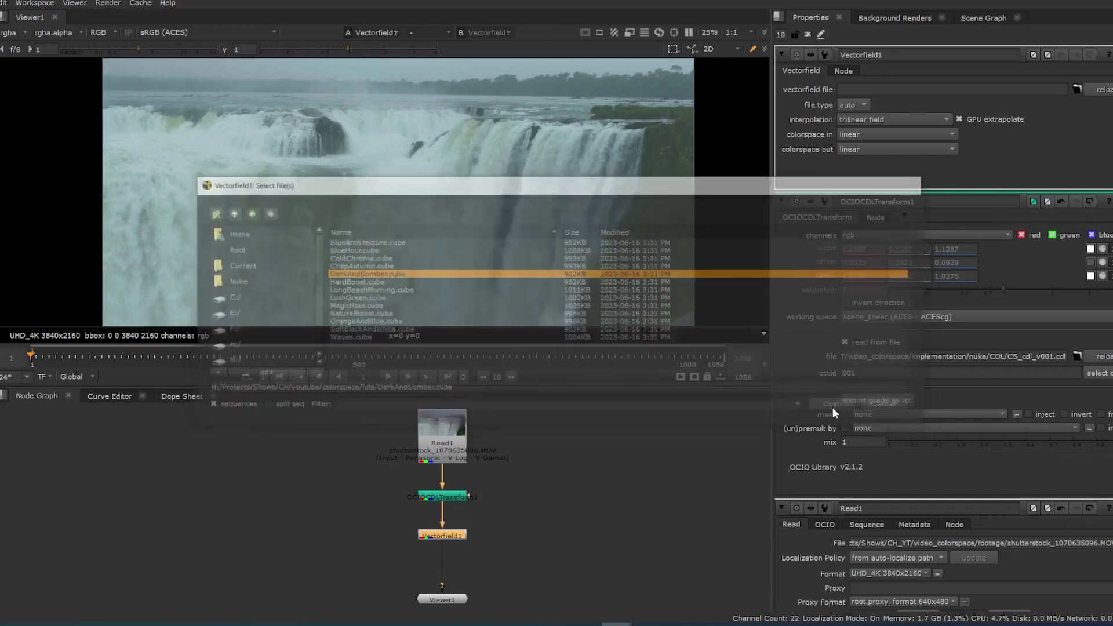
{"action": "key", "text": "d"}
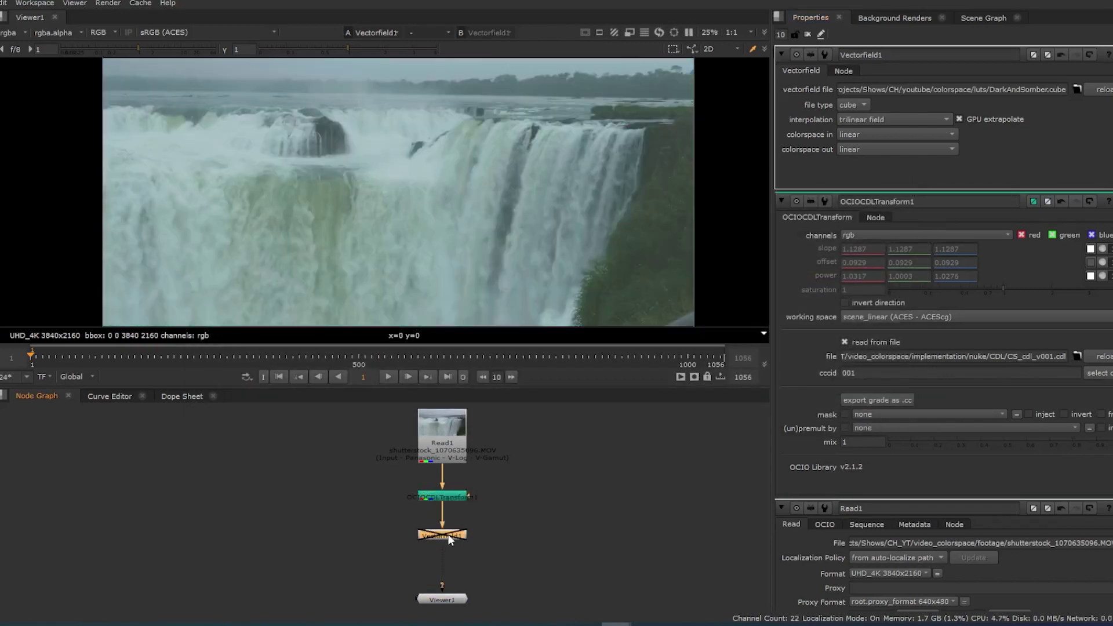
{"action": "key", "text": "d"}
- Add a backdrop behind the Read1 node
{"action": "left_click", "coordinate": [442, 436]}
{"action": "key", "text": "Tab"}
{"action": "type", "text": "backd"}
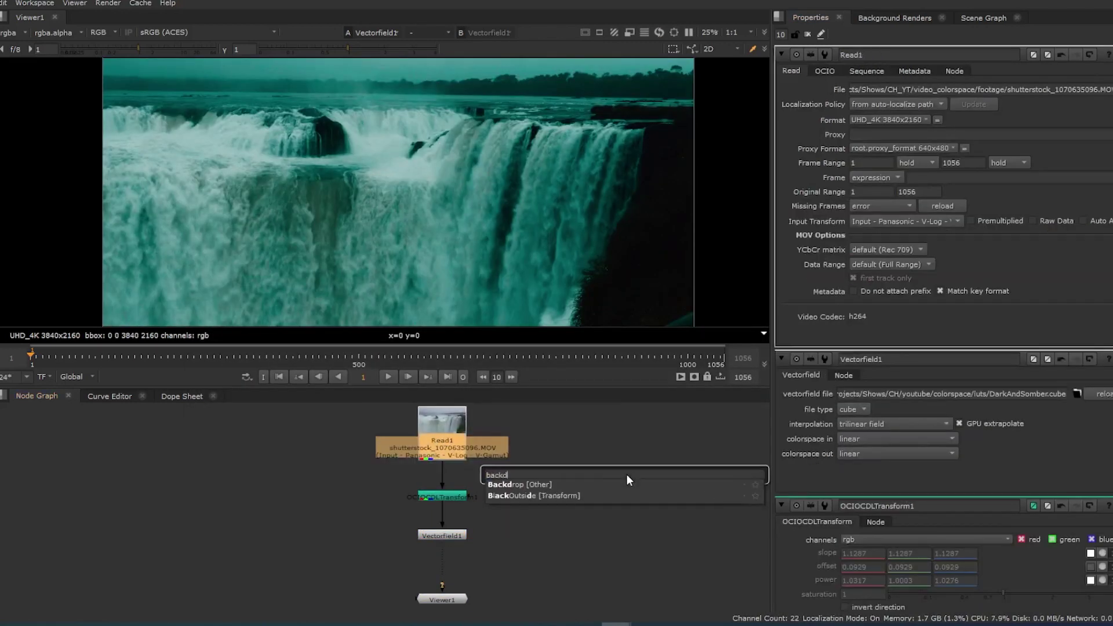
{"action": "type", "text": "r"}
{"action": "key", "text": "Return"}
- Add a backdrop behind the OCIOCDLTransform1 node, undoing the stray Blur node
{"action": "left_click", "coordinate": [430, 496]}
{"action": "key", "text": "b"}
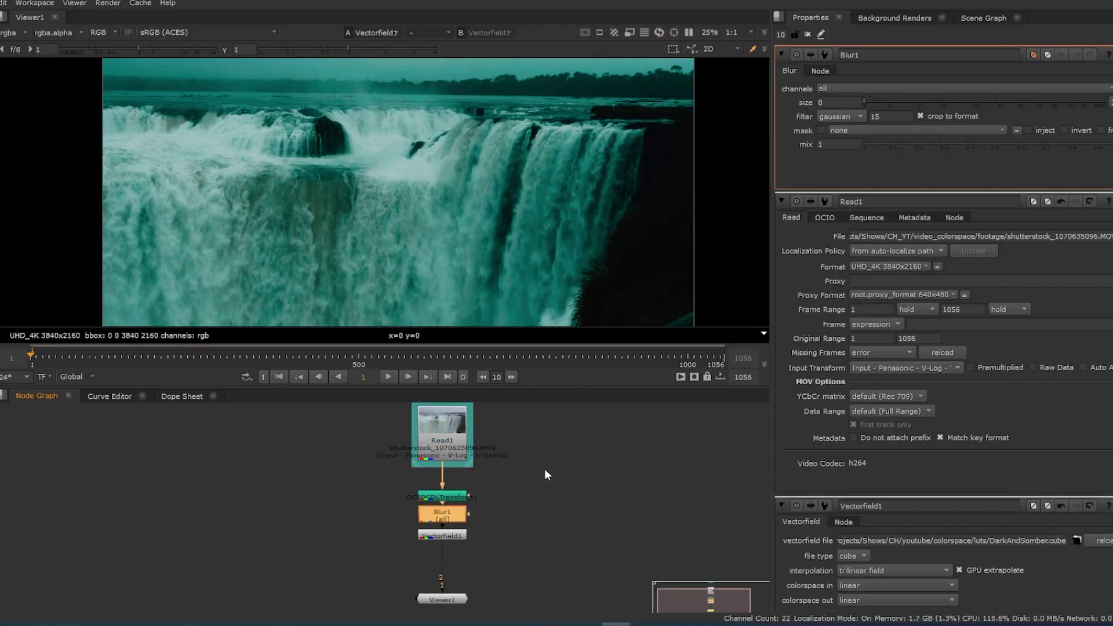
{"action": "key", "text": "ctrl+z"}
{"action": "key", "text": "Tab"}
{"action": "type", "text": "back"}
{"action": "key", "text": "Return"}
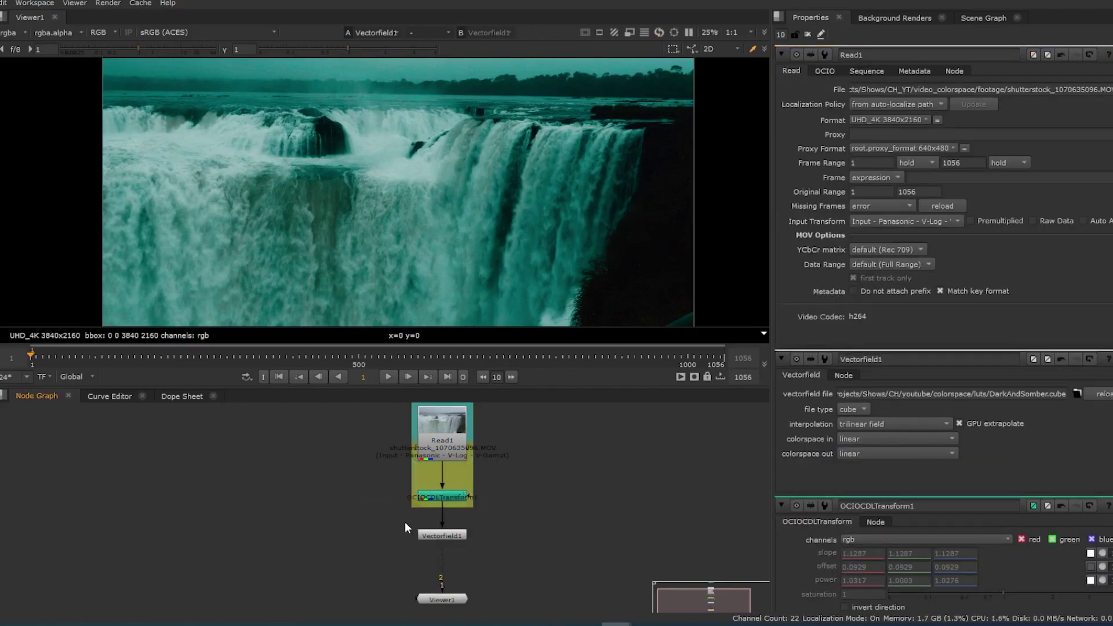
- Add a backdrop behind the Vectorfield1 node
{"action": "left_click", "coordinate": [444, 536]}
{"action": "key", "text": "Tab"}
{"action": "type", "text": "back"}
{"action": "key", "text": "Return"}
- Move the Read1 backdrop clear above the other backdrops and widen it around its node
{"action": "middle_click_drag", "start_coordinate": [488, 480], "coordinate": [527, 543]}
{"action": "left_click", "coordinate": [481, 425]}
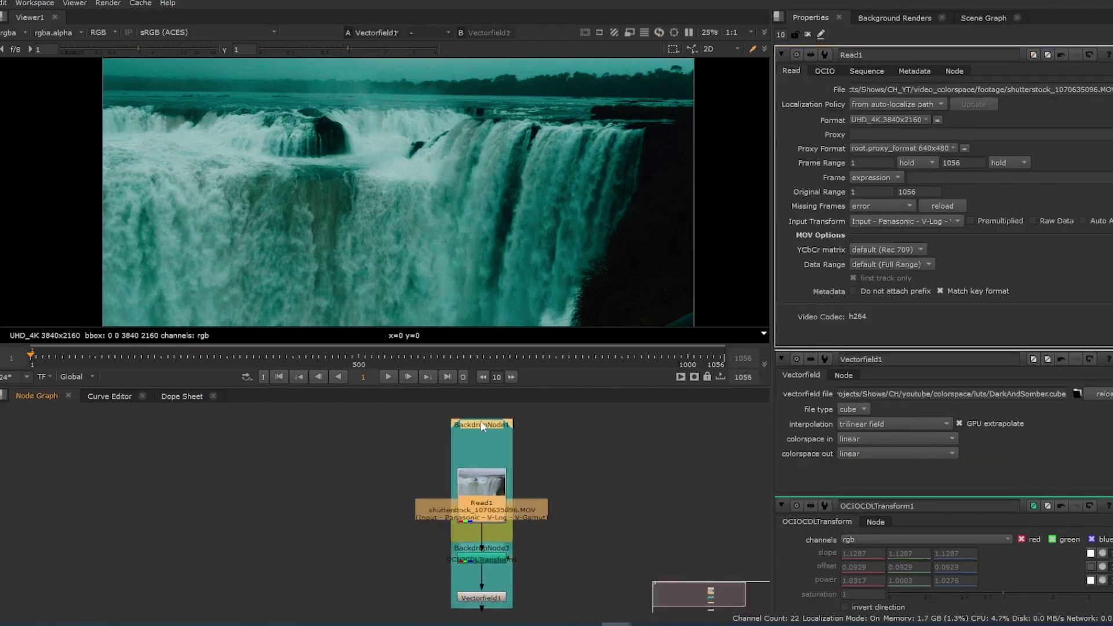
{"action": "left_click_drag", "start_coordinate": [491, 489], "coordinate": [491, 445]}
{"action": "double_click", "coordinate": [511, 483]}
{"action": "left_click_drag", "start_coordinate": [514, 483], "coordinate": [554, 484]}
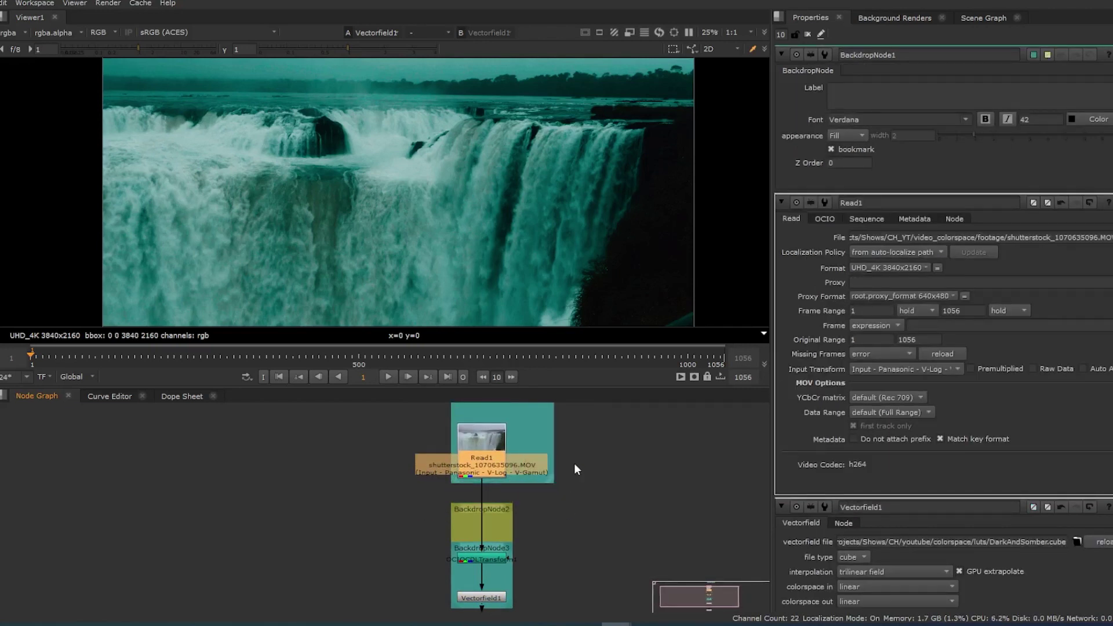
{"action": "middle_click_drag", "start_coordinate": [574, 464], "coordinate": [622, 519]}
{"action": "left_click_drag", "start_coordinate": [583, 438], "coordinate": [534, 462]}
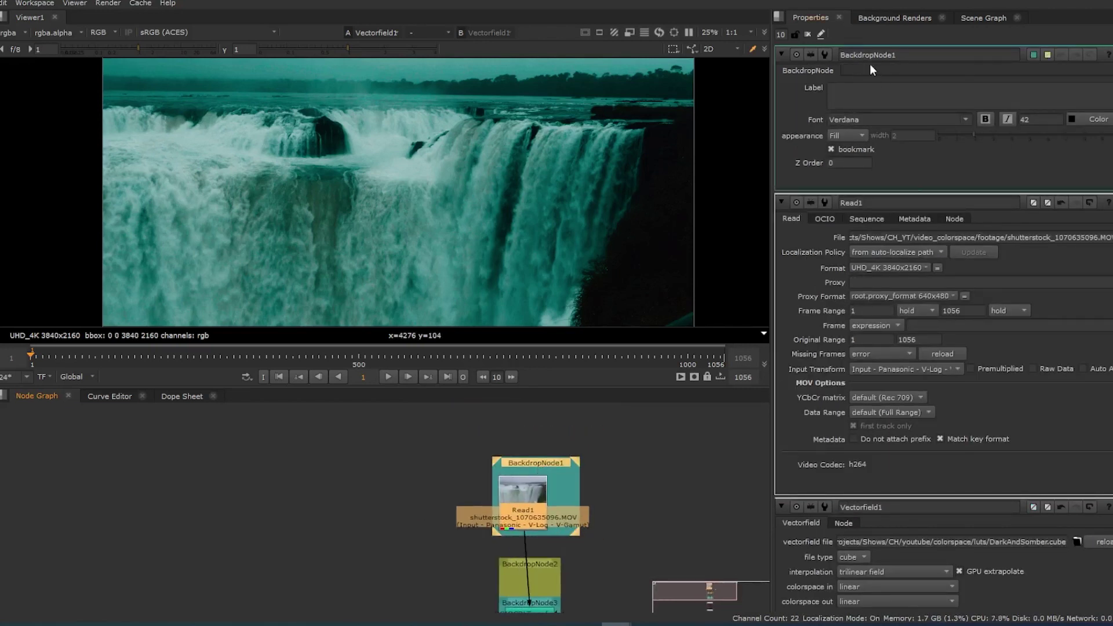
- Rename the Read1 backdrop as PLATE
{"action": "double_click", "coordinate": [870, 55]}
{"action": "type", "text": "PLATE"}
{"action": "key", "text": "Return"}
- Separate the two lower backdrops and arrange them so each encloses its own transform node
{"action": "middle_click_drag", "start_coordinate": [614, 539], "coordinate": [605, 464]}
{"action": "left_click", "coordinate": [532, 488]}
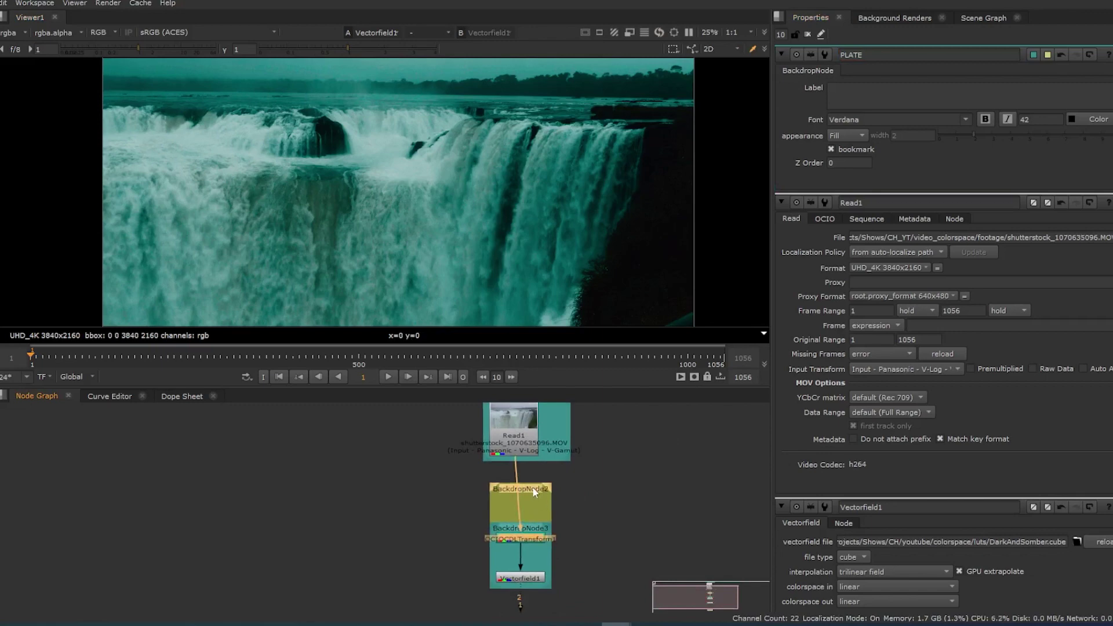
{"action": "left_click", "coordinate": [532, 565]}
{"action": "middle_click_drag", "start_coordinate": [532, 566], "coordinate": [577, 505]}
{"action": "left_click_drag", "start_coordinate": [573, 506], "coordinate": [577, 514]}
{"action": "mouse_move", "coordinate": [551, 448]}
{"action": "left_mouse_down"}
{"action": "mouse_move", "coordinate": [551, 471]}
{"action": "mouse_move", "coordinate": [523, 451]}
{"action": "mouse_move", "coordinate": [555, 431]}
{"action": "left_mouse_up"}
{"action": "left_click", "coordinate": [562, 478]}
{"action": "middle_click_drag", "start_coordinate": [555, 432], "coordinate": [566, 483]}
- Rename the backdrop behind OCIOCDLTransform1 as CDL
{"action": "double_click", "coordinate": [561, 451]}
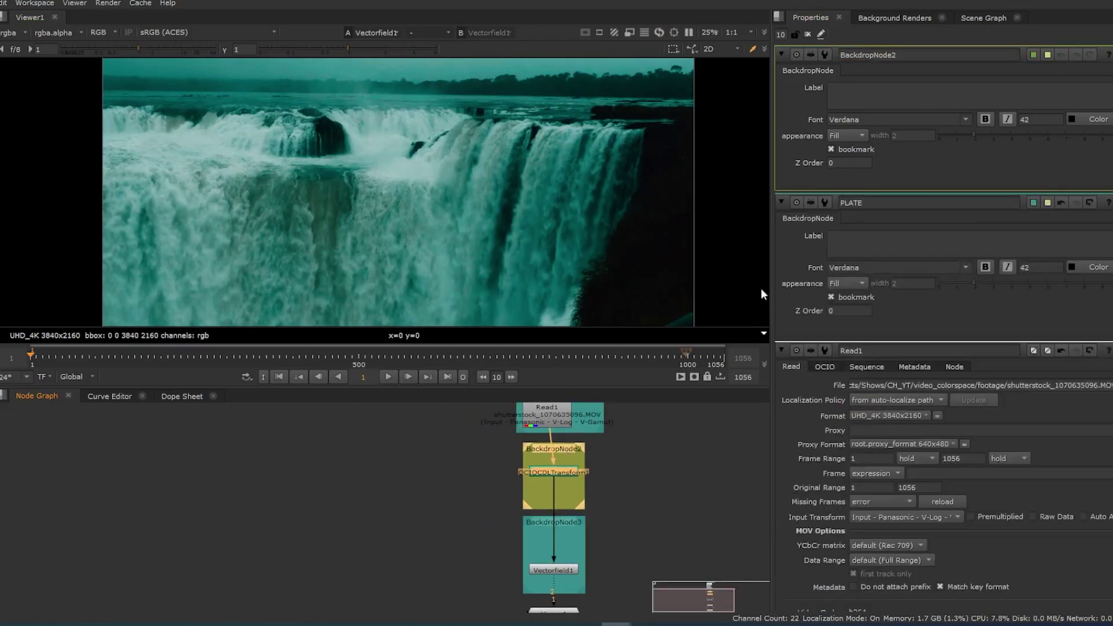
{"action": "double_click", "coordinate": [867, 55]}
{"action": "type", "text": "CDL"}
{"action": "key", "text": "Return"}
- Rename the backdrop behind Vectorfield1 as LUT and align the PLATE backdrop above the node chain
{"action": "double_click", "coordinate": [568, 523]}
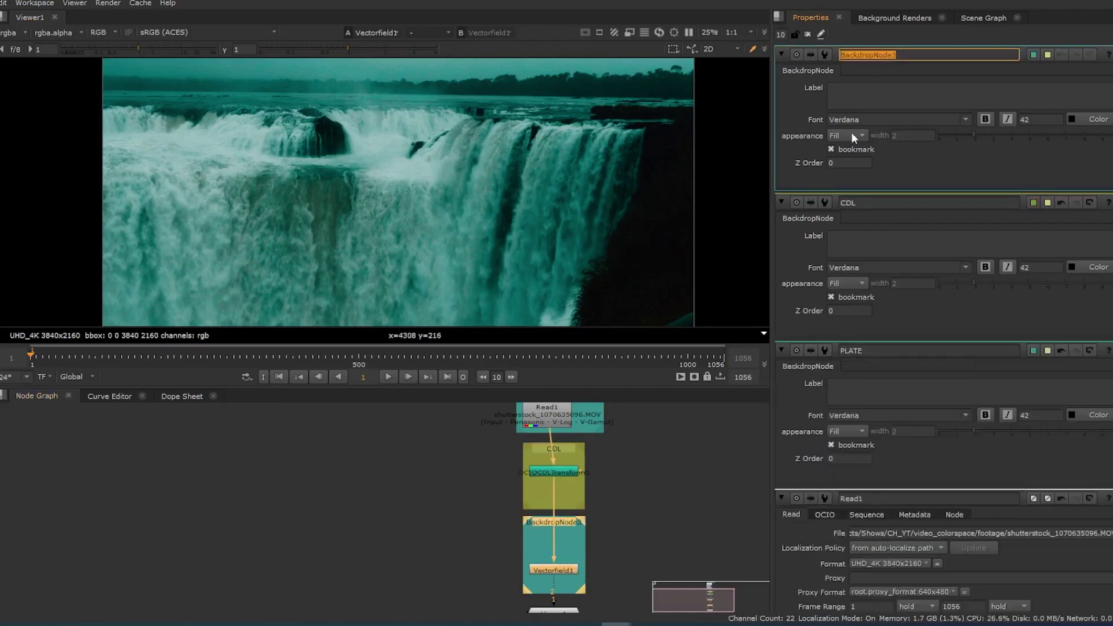
{"action": "scroll", "coordinate": [643, 476], "scroll_direction": "down", "scroll_amount": 1}
{"action": "middle_click_drag", "start_coordinate": [609, 438], "coordinate": [556, 458]}
{"action": "scroll", "coordinate": [554, 454], "scroll_direction": "down", "scroll_amount": 1}
{"action": "middle_click_drag", "start_coordinate": [529, 415], "coordinate": [524, 427]}
{"action": "left_click_drag", "start_coordinate": [530, 419], "coordinate": [535, 419]}
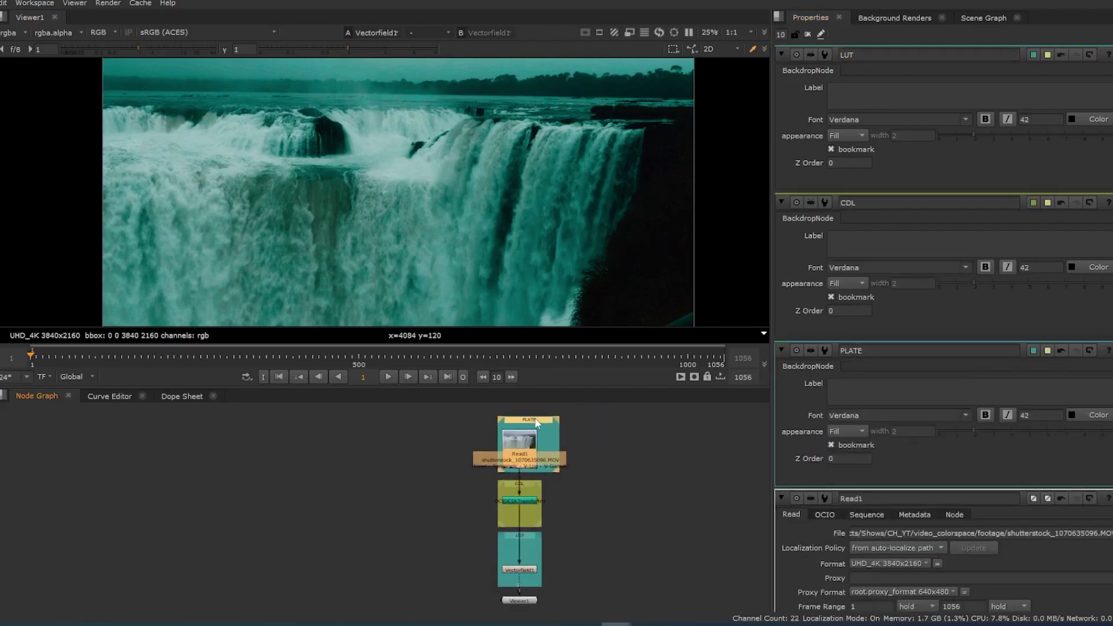
- View the Read1, OCIOCDLTransform1 and Vectorfield1 outputs in turn to compare plate, CDL and LUT
{"action": "middle_click_drag", "start_coordinate": [514, 451], "coordinate": [520, 435]}
{"action": "left_click", "coordinate": [520, 436]}
{"action": "key", "text": "1"}
{"action": "left_click", "coordinate": [530, 483]}
{"action": "key", "text": "1"}
{"action": "left_click", "coordinate": [532, 553]}
{"action": "key", "text": "1"}
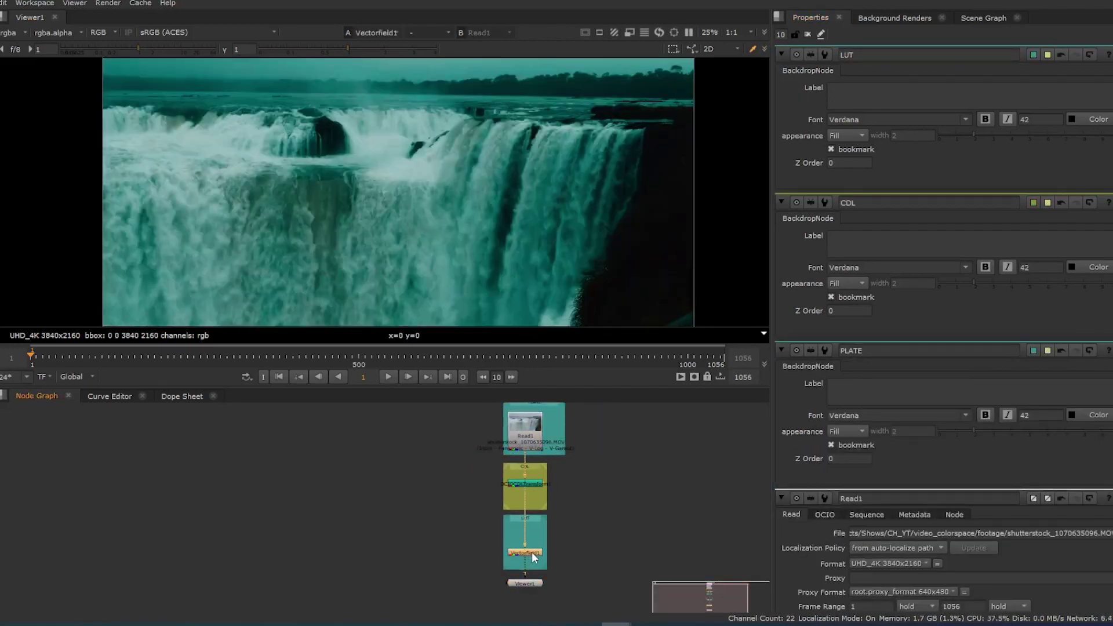
{"action": "double_click", "coordinate": [525, 483]}
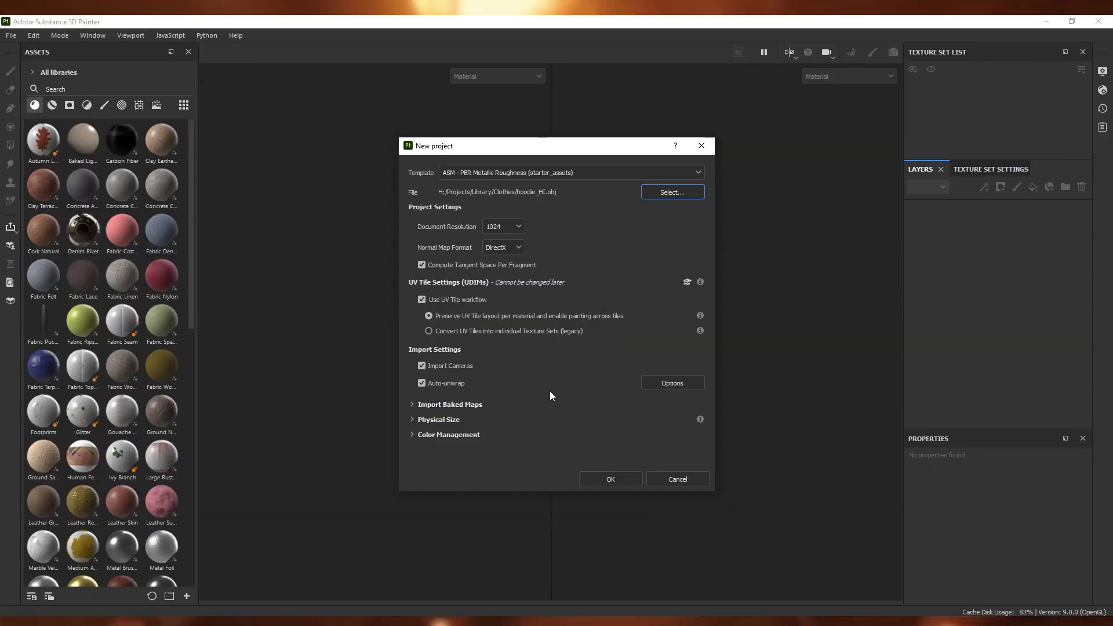
- In Substance 3D Painter's new project settings, set color management to OpenColorIO with the ACES 1.2 configuration
{"action": "left_click", "coordinate": [411, 437]}
{"action": "scroll", "coordinate": [568, 408], "scroll_direction": "down", "scroll_amount": 2}
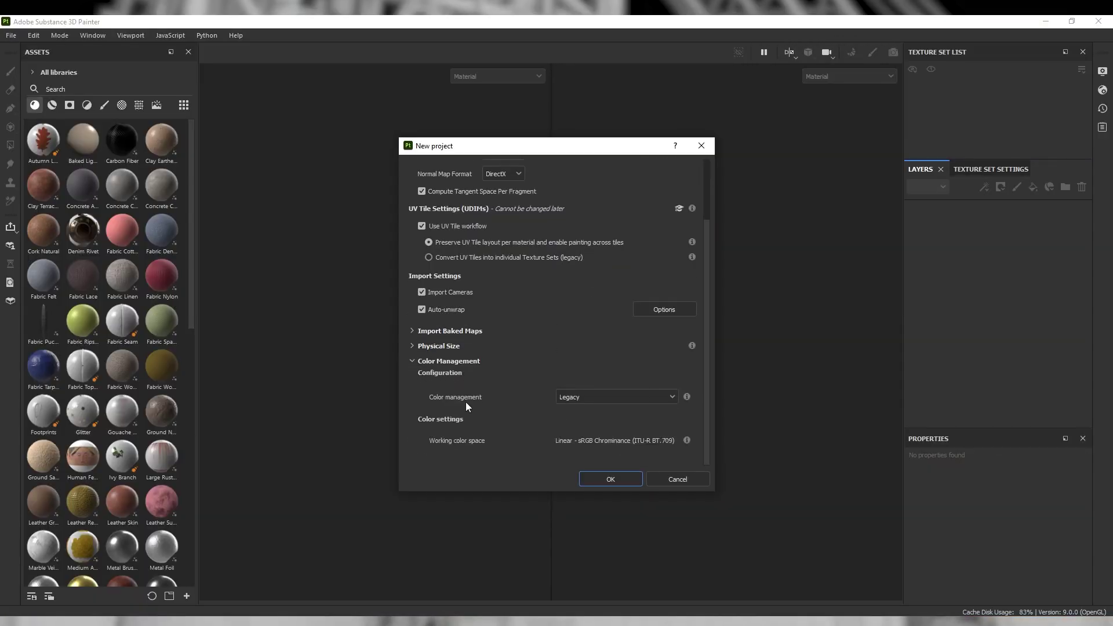
{"action": "left_click", "coordinate": [630, 396]}
{"action": "left_click", "coordinate": [620, 424]}
{"action": "scroll", "coordinate": [523, 379], "scroll_direction": "down", "scroll_amount": 5}
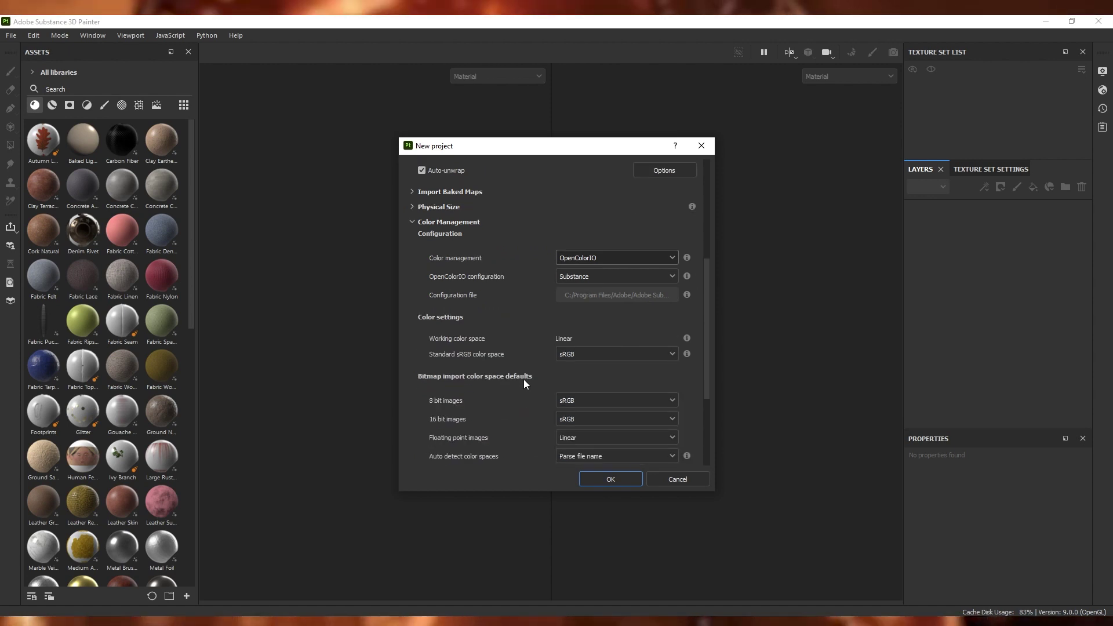
{"action": "left_click", "coordinate": [589, 242]}
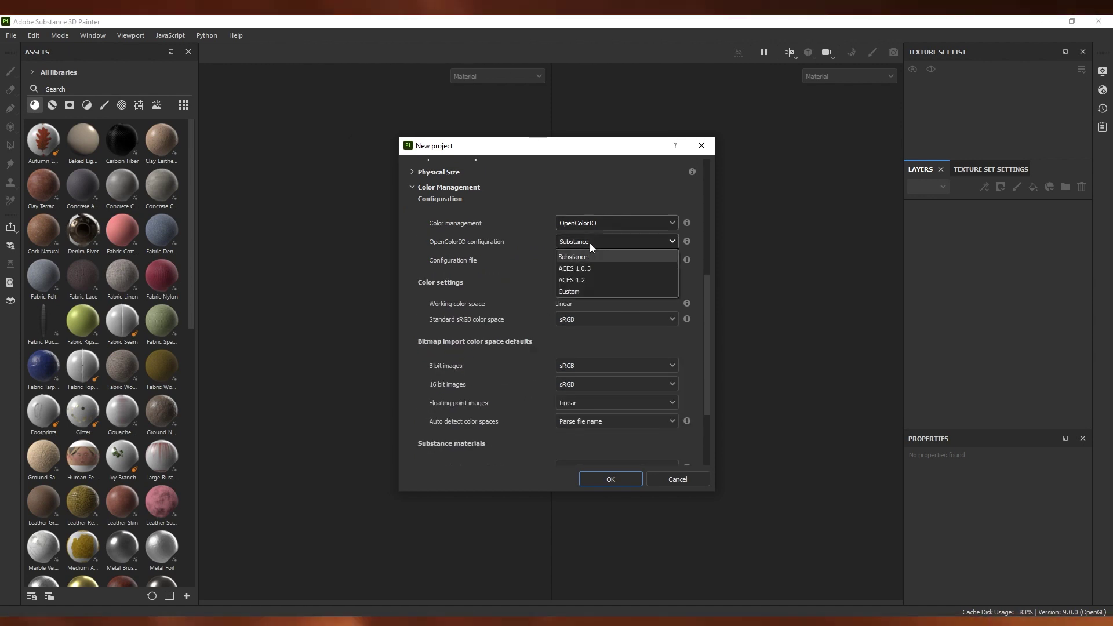
{"action": "left_click", "coordinate": [589, 276]}
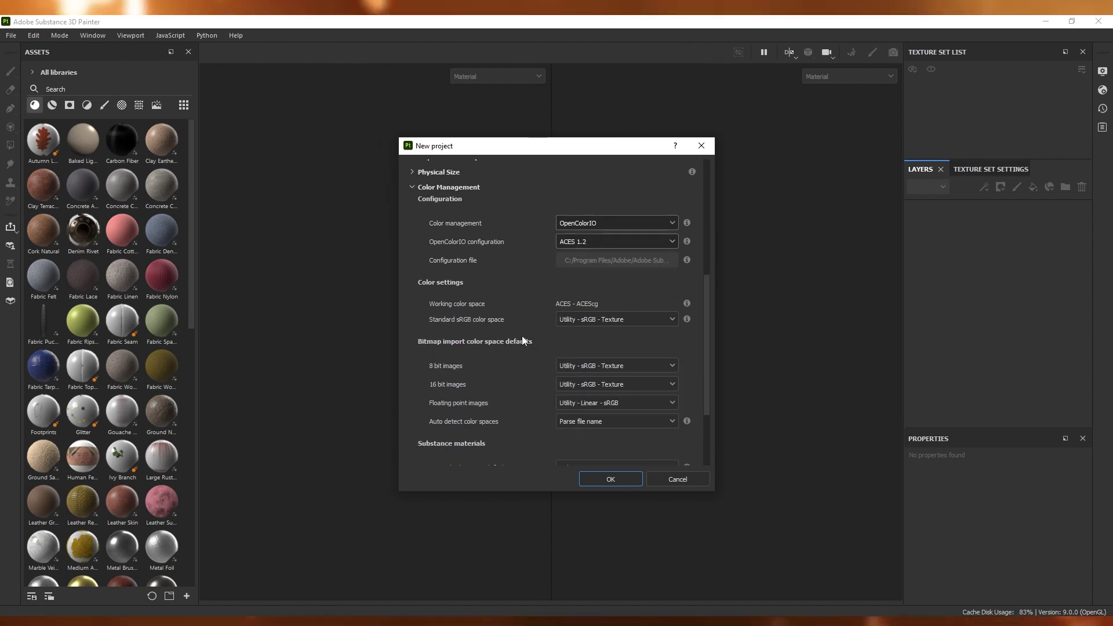
- Review the import, material and export color space defaults and create the hoodie project with them
{"action": "scroll", "coordinate": [521, 335], "scroll_direction": "down", "scroll_amount": 1}
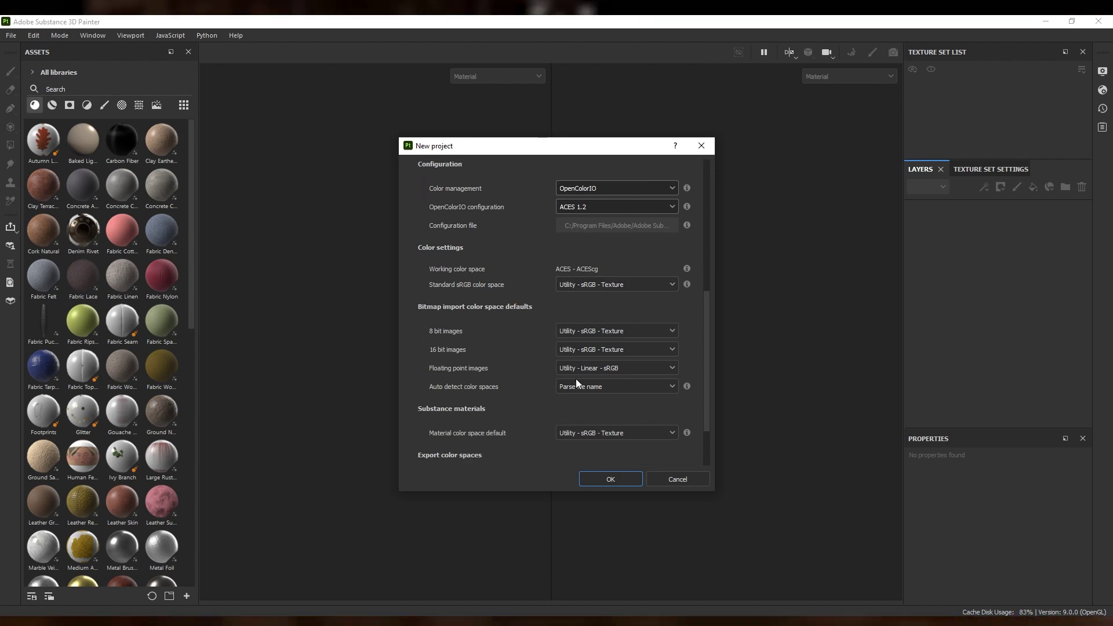
{"action": "scroll", "coordinate": [529, 405], "scroll_direction": "down", "scroll_amount": 2}
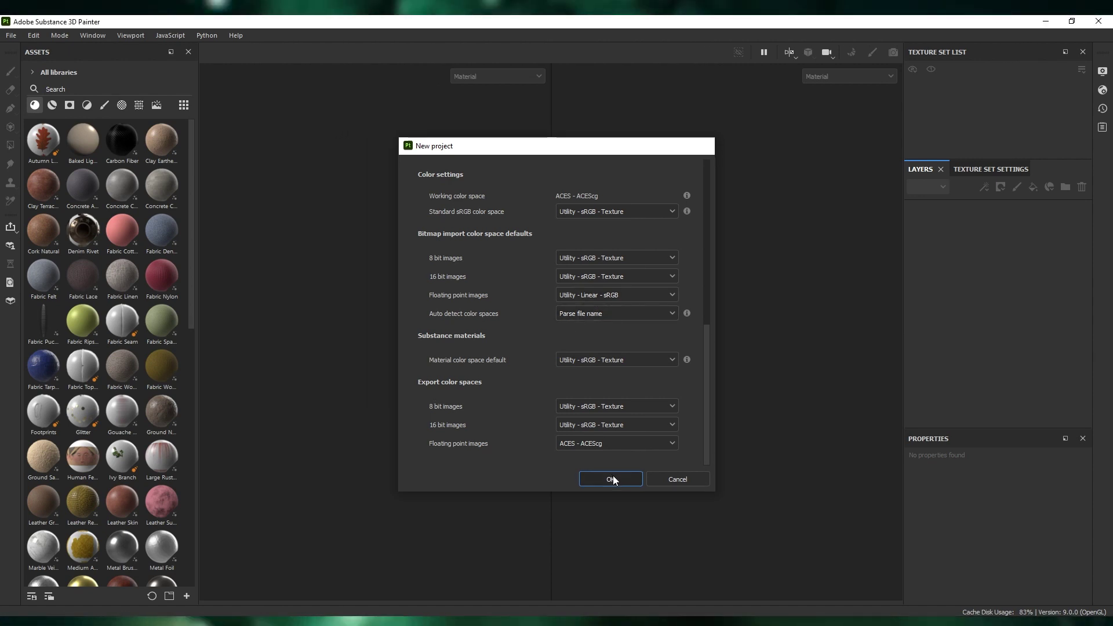
{"action": "left_click", "coordinate": [612, 479]}
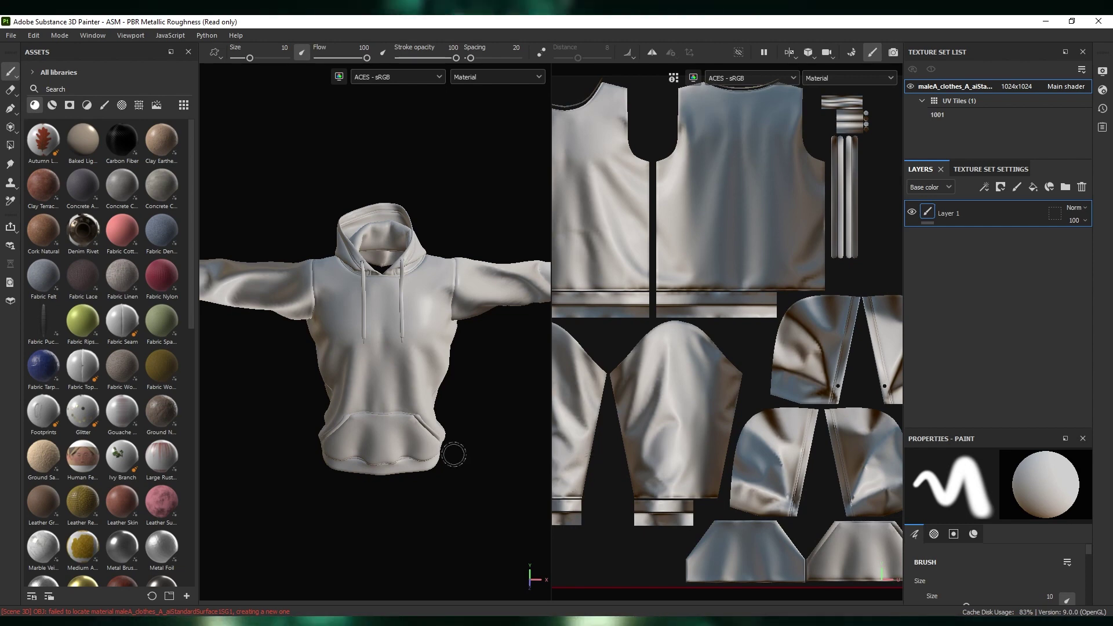
- Bake the selected mesh maps for the hoodie's texture set and return to painting mode
{"action": "left_click", "coordinate": [990, 169]}
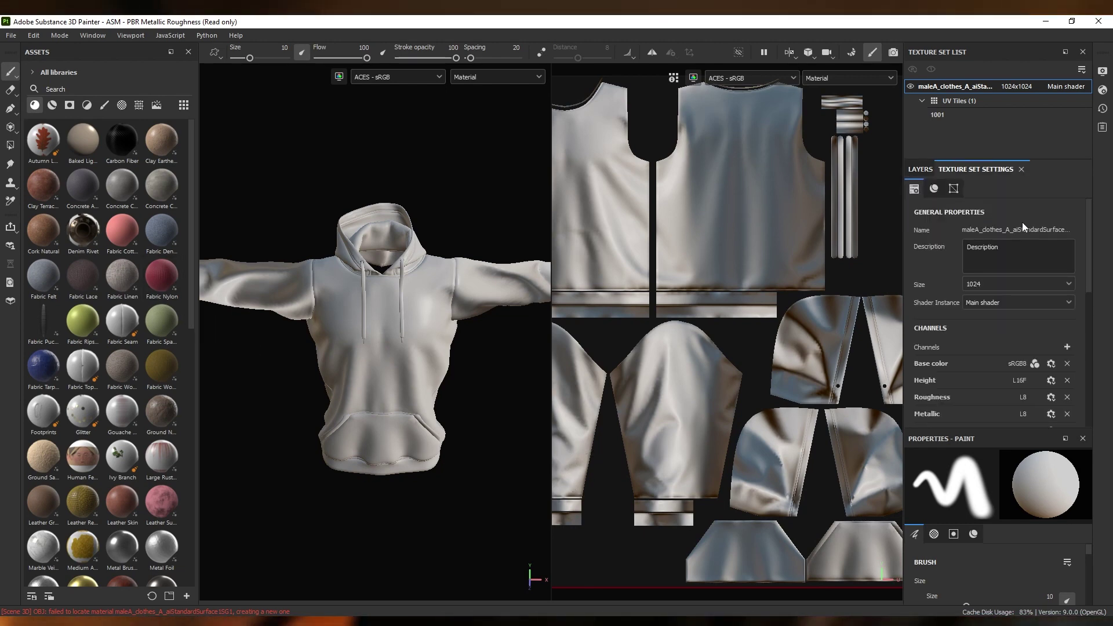
{"action": "left_click", "coordinate": [1041, 419]}
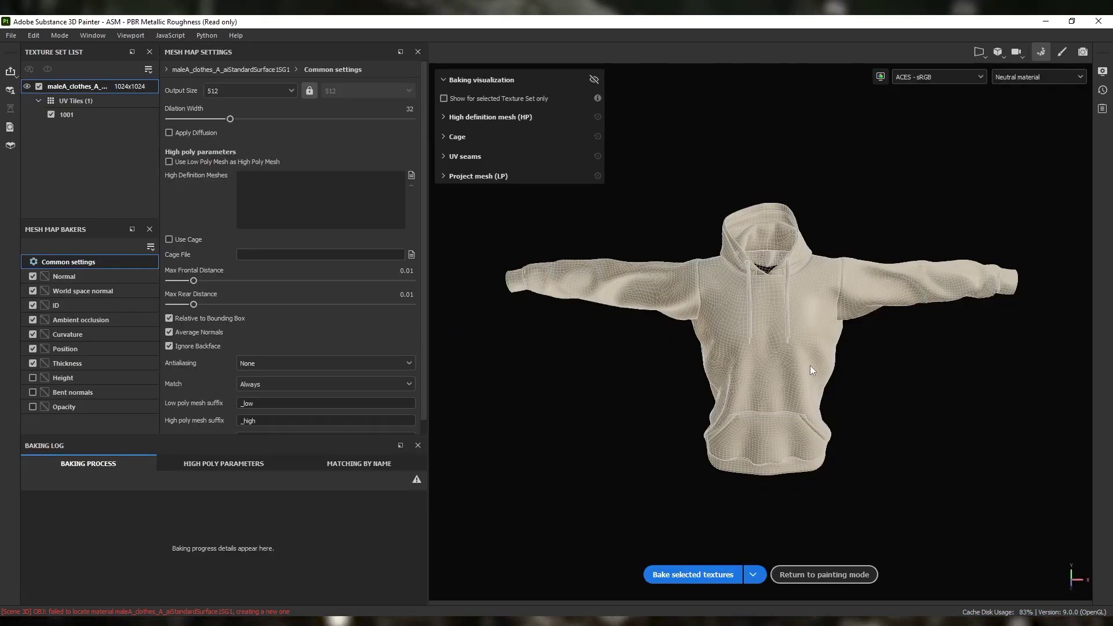
{"action": "left_click", "coordinate": [713, 576]}
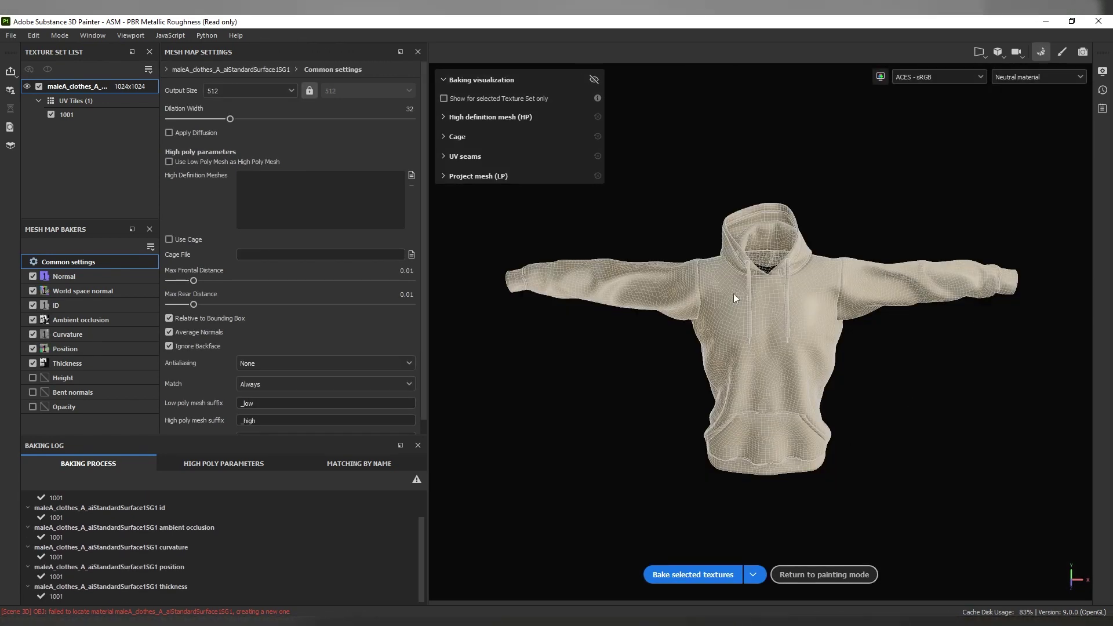
{"action": "left_click", "coordinate": [847, 580]}
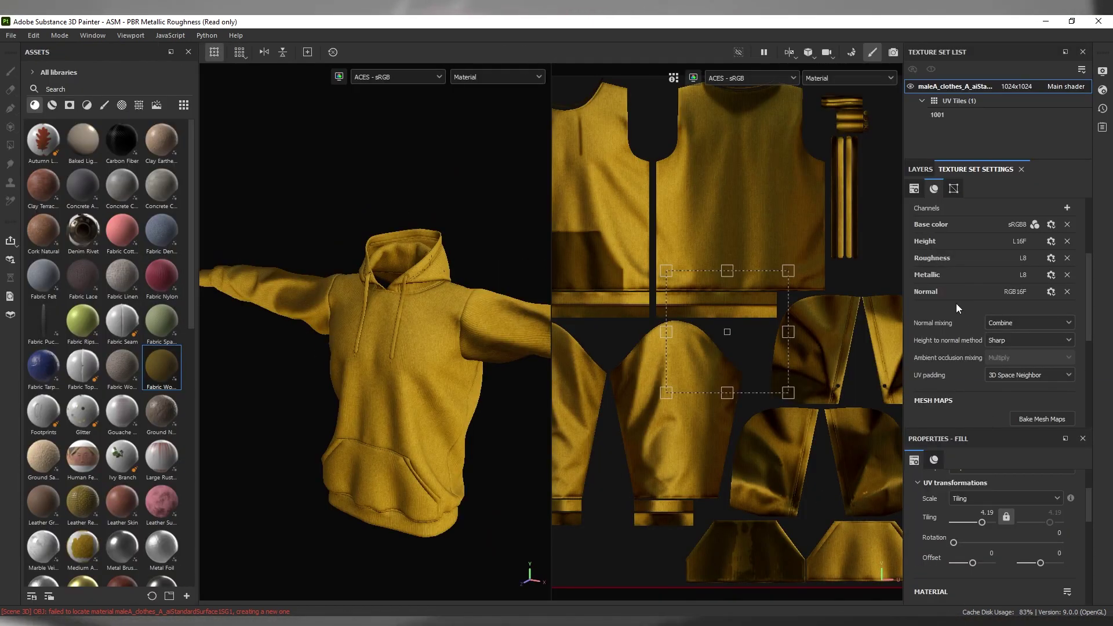
- Set the hoodie texture set's size to 2048
{"action": "scroll", "coordinate": [955, 304], "scroll_direction": "up", "scroll_amount": 3}
{"action": "left_click", "coordinate": [1006, 284]}
{"action": "left_click", "coordinate": [1021, 343]}
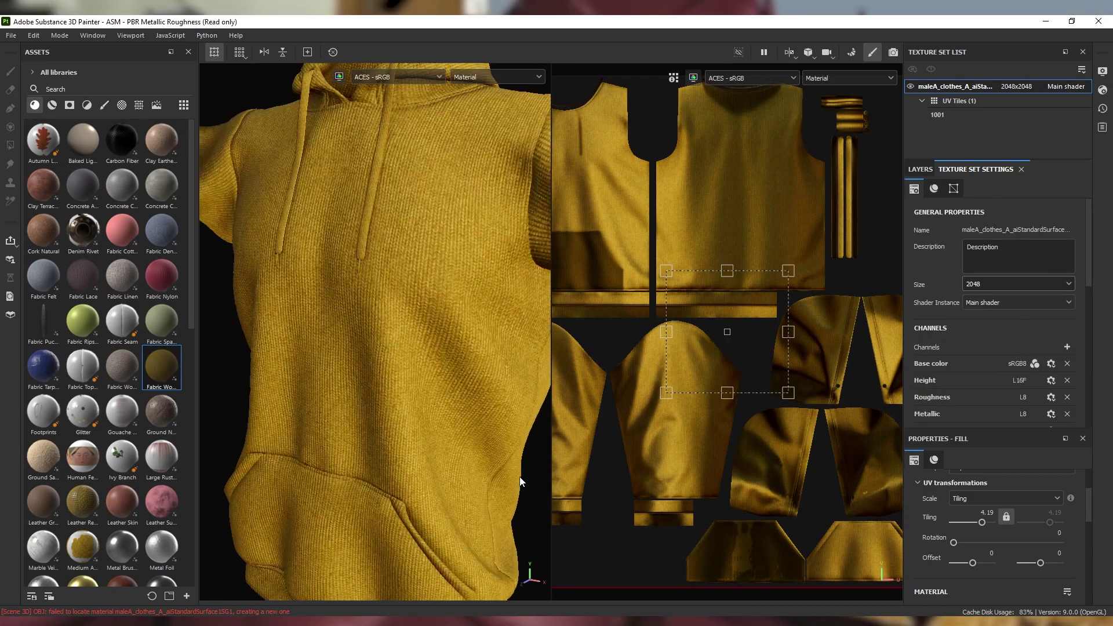
- Set the UV tiling of the Fabric Wool Jersey fill layer to 8.03
{"action": "scroll", "coordinate": [519, 475], "scroll_direction": "down", "scroll_amount": 3}
{"action": "left_click", "coordinate": [921, 170]}
{"action": "left_click_drag", "start_coordinate": [982, 522], "coordinate": [984, 523]}
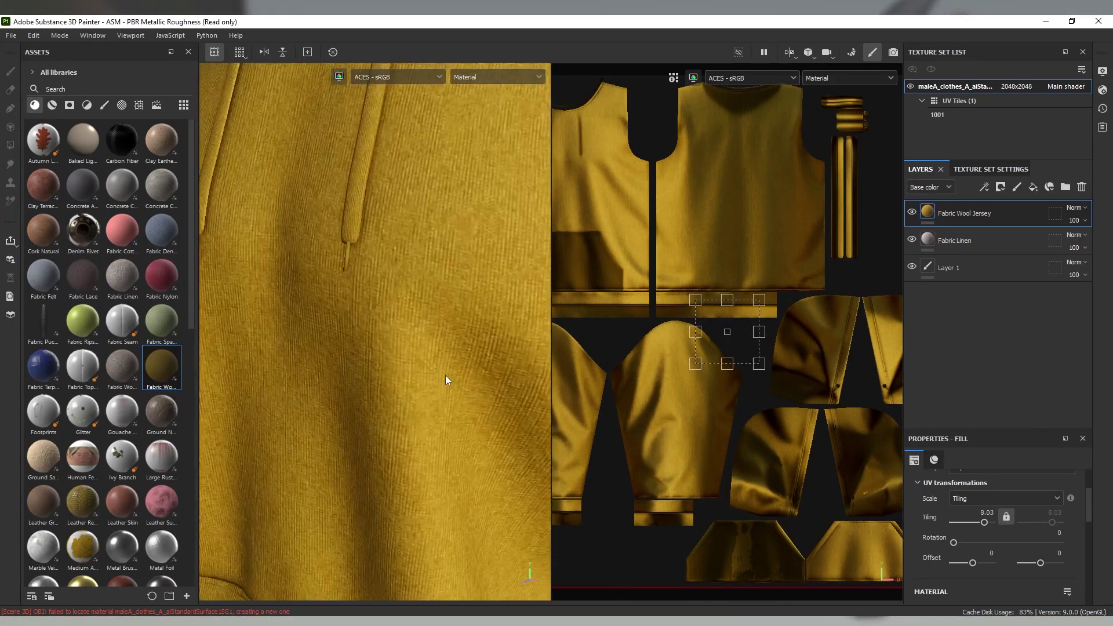
{"action": "scroll", "coordinate": [446, 380], "scroll_direction": "down", "scroll_amount": 5}
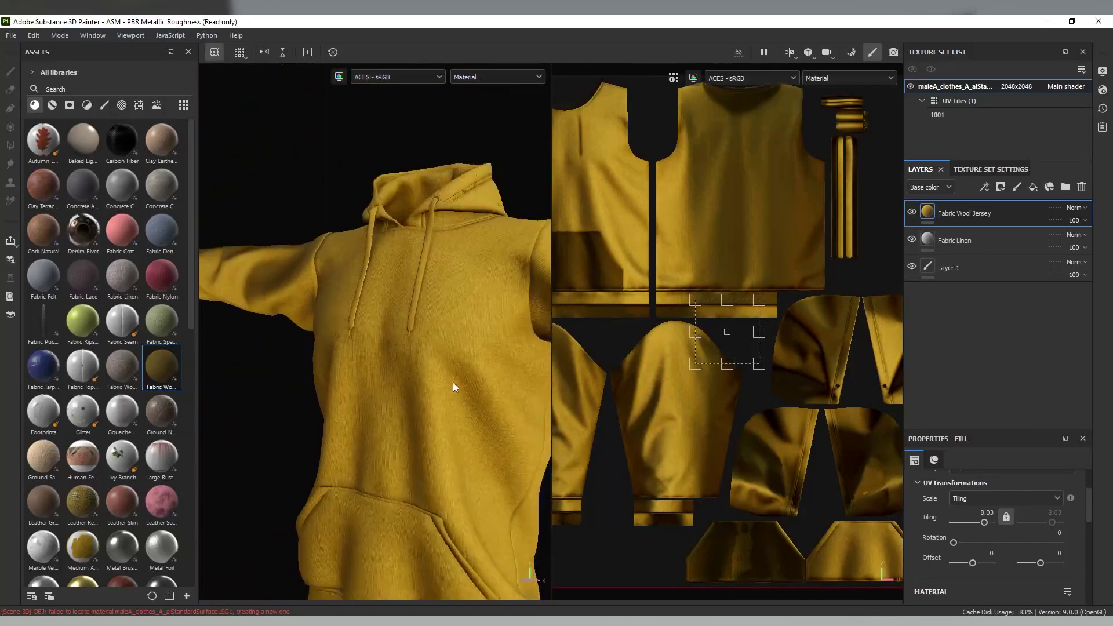
- Add a paint layer above the Fabric Wool Jersey layer
{"action": "scroll", "coordinate": [436, 378], "scroll_direction": "up", "scroll_amount": 3}
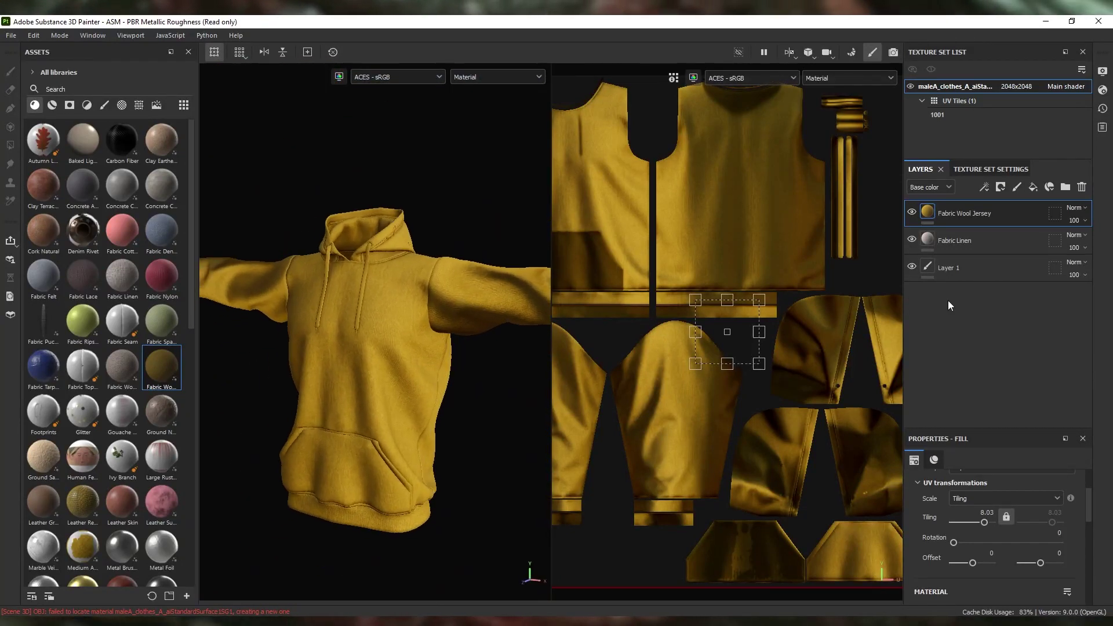
{"action": "left_click_drag", "start_coordinate": [497, 385], "coordinate": [478, 399], "text": "alt"}
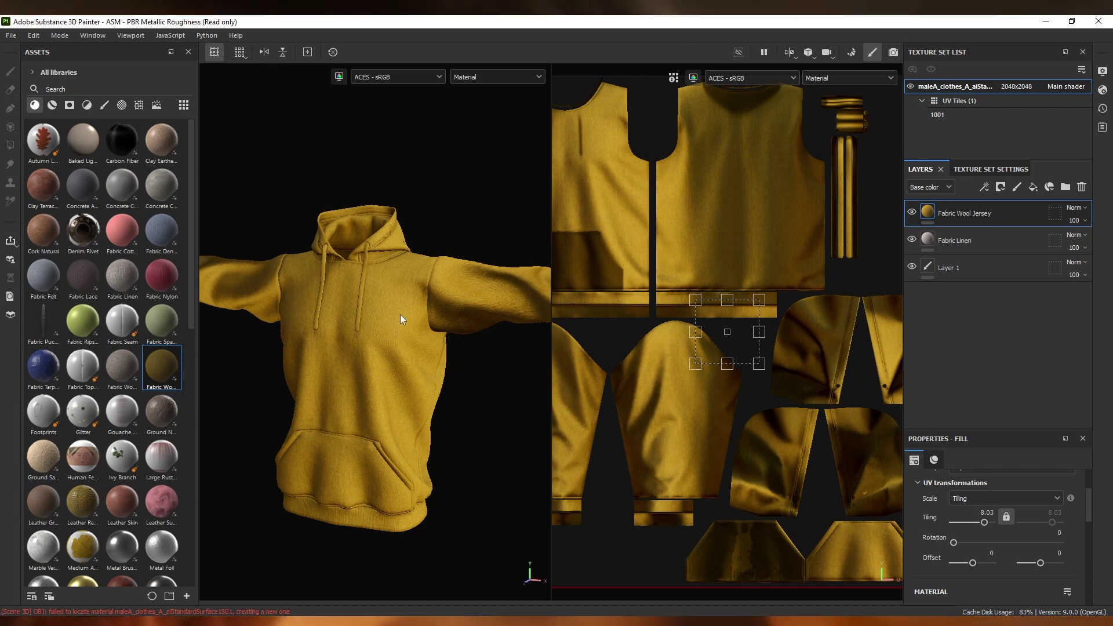
{"action": "left_click", "coordinate": [1016, 186]}
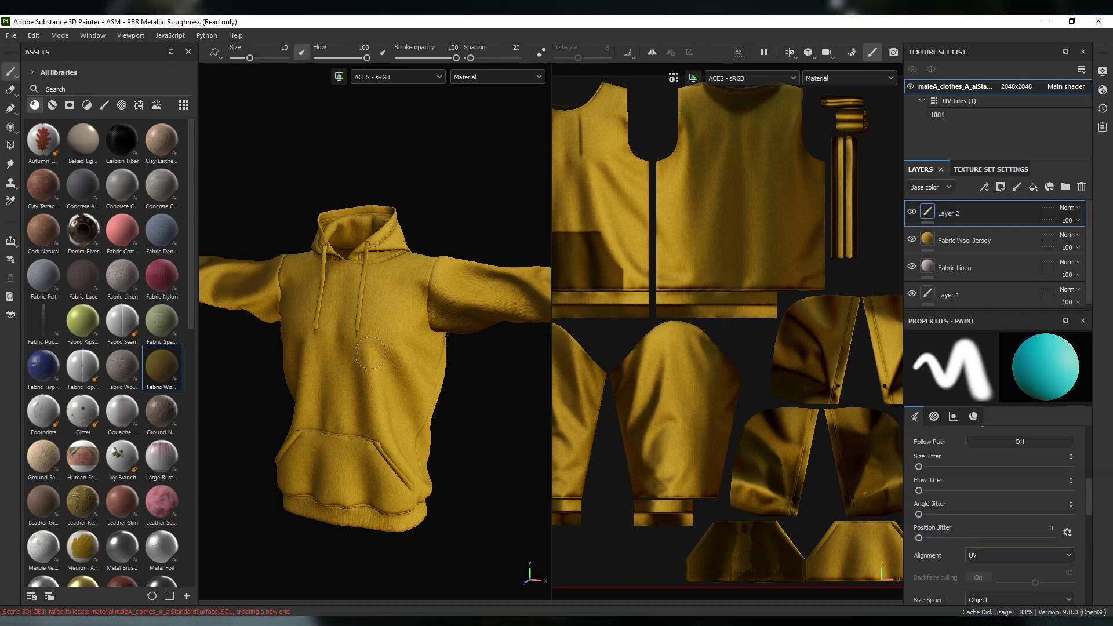
- Paint a cyan heart across the front of the hoodie's chest
{"action": "left_click_drag", "start_coordinate": [341, 383], "coordinate": [355, 368]}
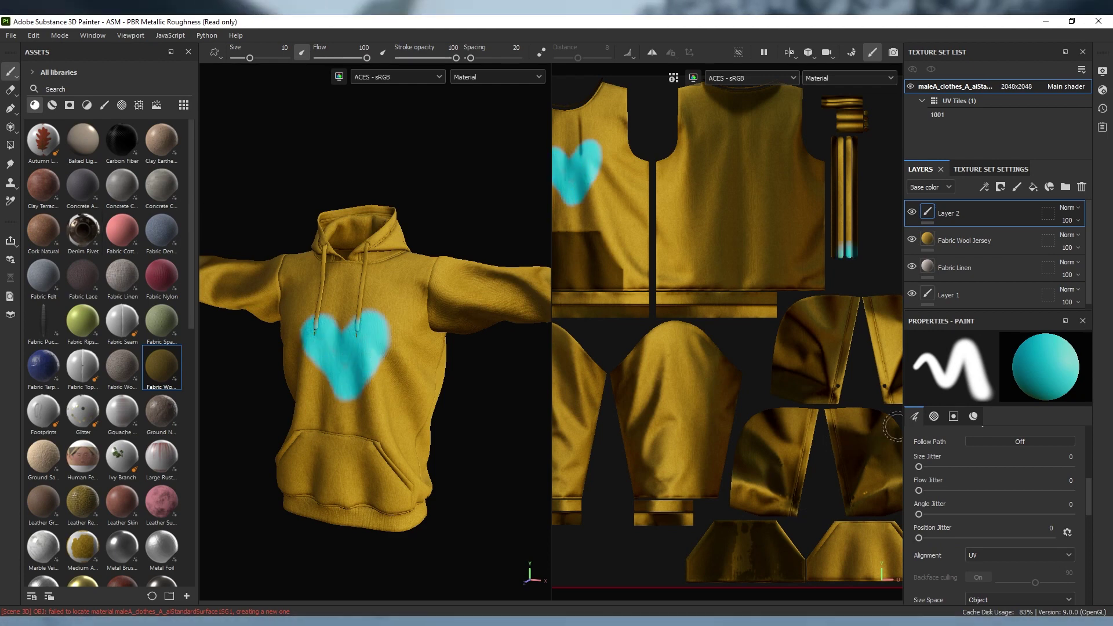
{"action": "left_click", "coordinate": [11, 35]}
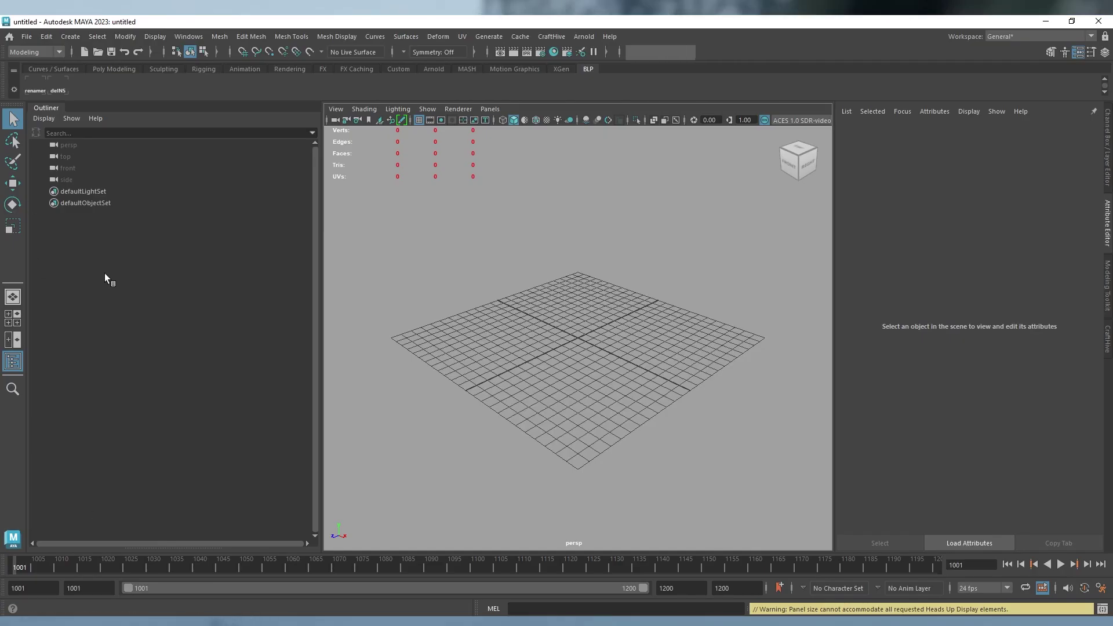
- Switch to Maya, import the hoodie_HI model into the empty scene and frame it in the perspective view
{"action": "left_click", "coordinate": [27, 36]}
{"action": "left_click", "coordinate": [602, 332]}
{"action": "left_click", "coordinate": [577, 329]}
{"action": "key", "text": "f"}
{"action": "left_click", "coordinate": [666, 400]}
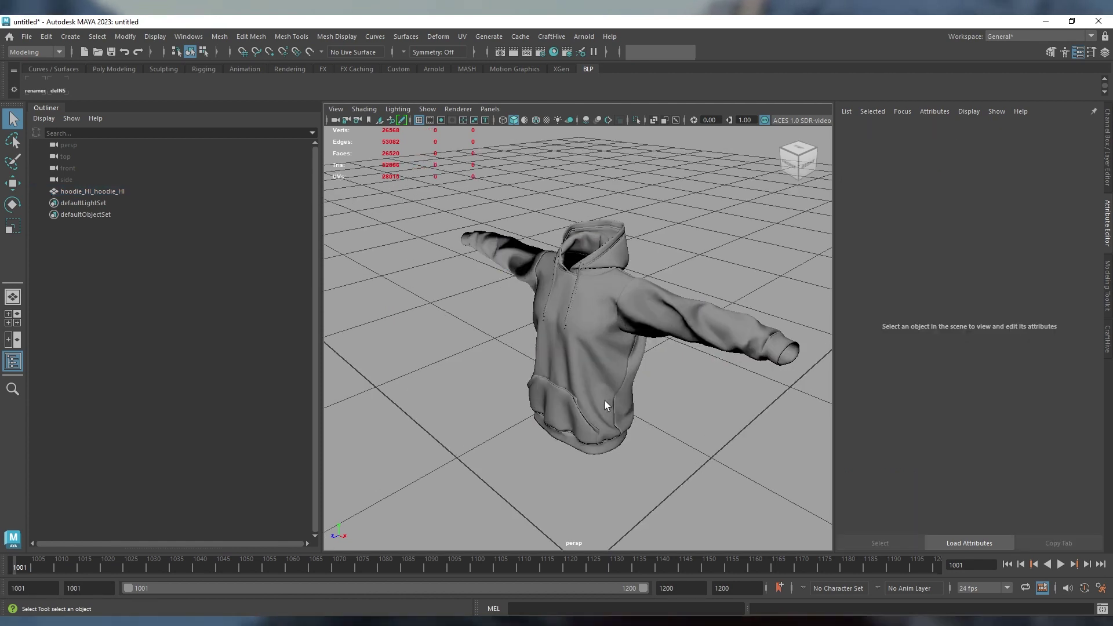
- Hide the perspective view's grid to leave only the hoodie displayed
{"action": "left_click_drag", "start_coordinate": [606, 404], "coordinate": [605, 428], "text": "alt"}
{"action": "left_click", "coordinate": [418, 120]}
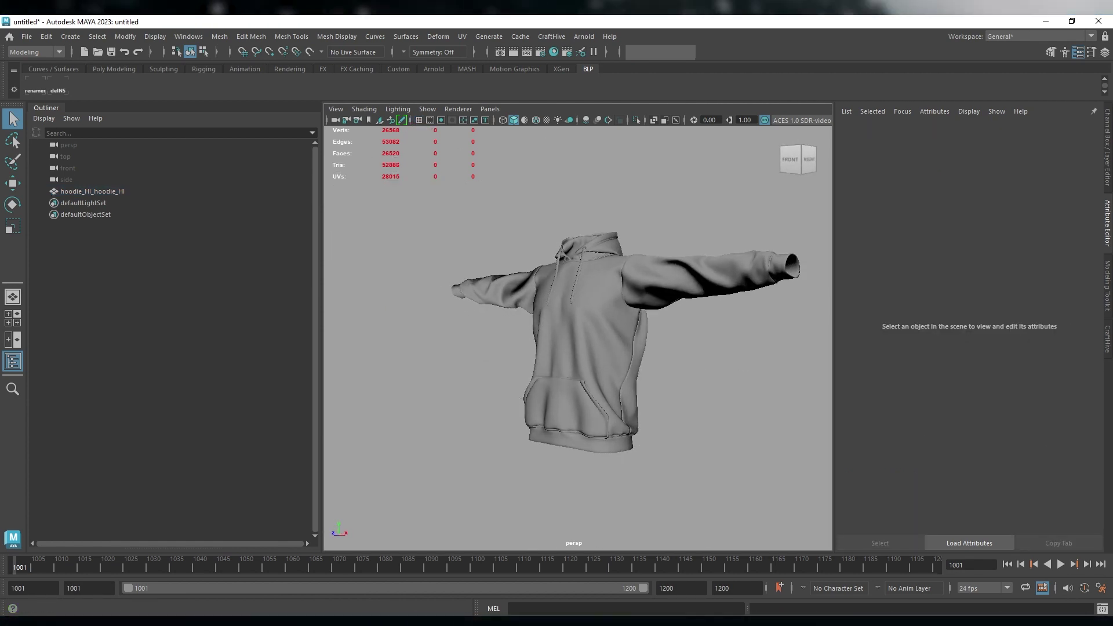
{"action": "left_click_drag", "start_coordinate": [585, 330], "coordinate": [621, 340], "text": "alt"}
{"action": "middle_click_drag", "start_coordinate": [703, 361], "coordinate": [668, 355], "text": "alt"}
{"action": "scroll", "coordinate": [668, 356], "scroll_direction": "up", "scroll_amount": 2}
- Assign a new Arnold aiStandardSurface material to the hoodie mesh
{"action": "left_click", "coordinate": [145, 193]}
{"action": "right_click_drag", "start_coordinate": [591, 287], "coordinate": [592, 297]}
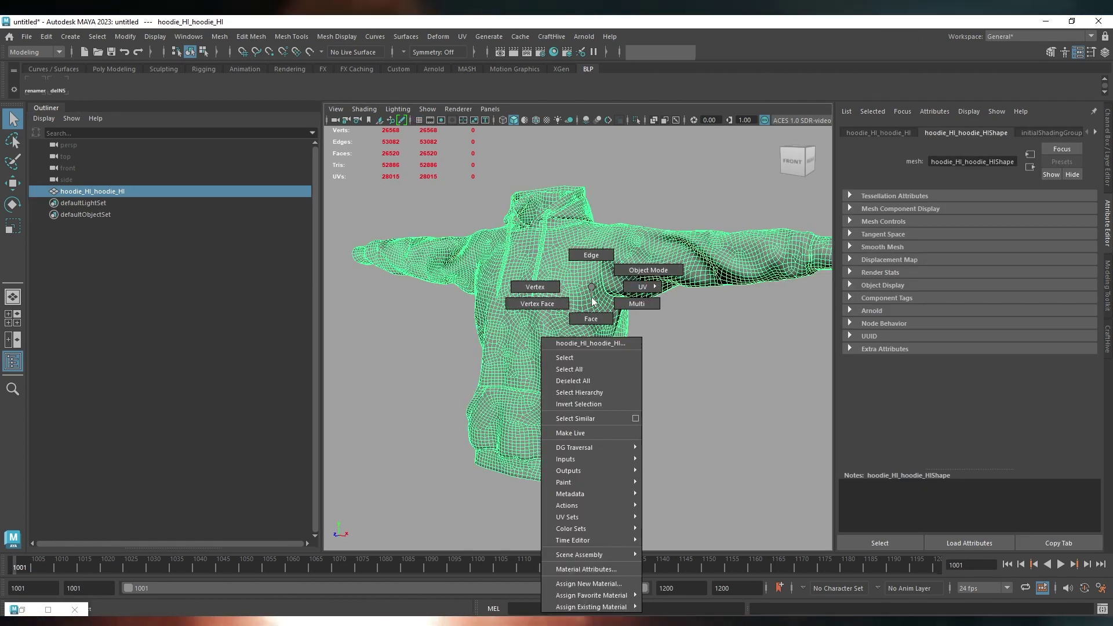
{"action": "right_click_drag", "start_coordinate": [602, 585], "coordinate": [603, 585]}
{"action": "left_click", "coordinate": [402, 290]}
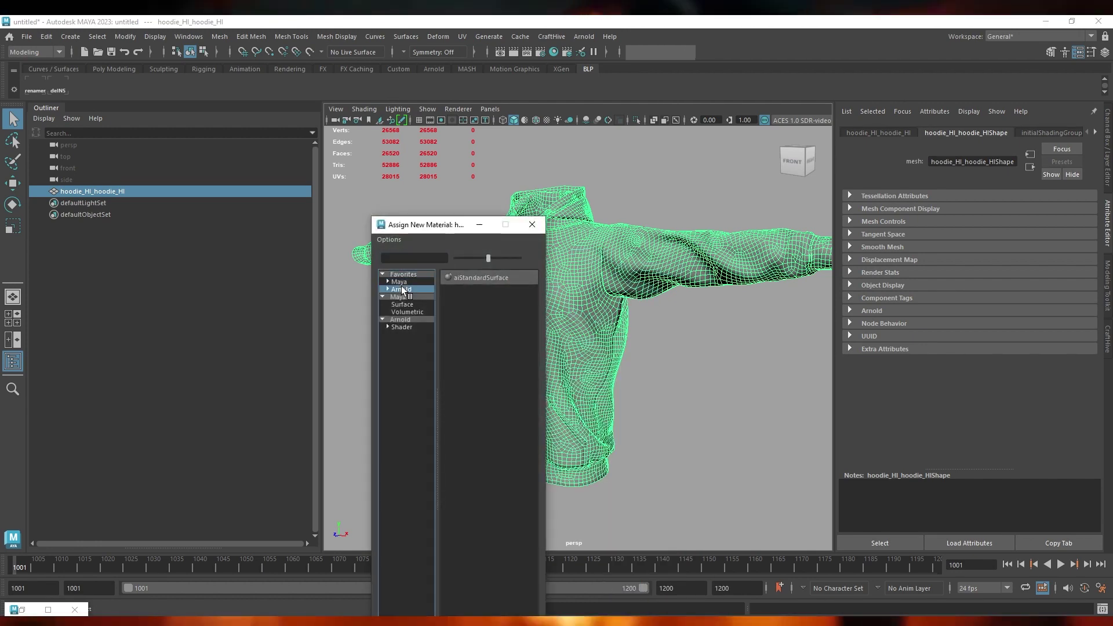
{"action": "left_click", "coordinate": [479, 276]}
{"action": "left_click", "coordinate": [736, 456]}
- Open the Color Management preferences and choose ACEScg as the rendering space
{"action": "left_click", "coordinate": [23, 37]}
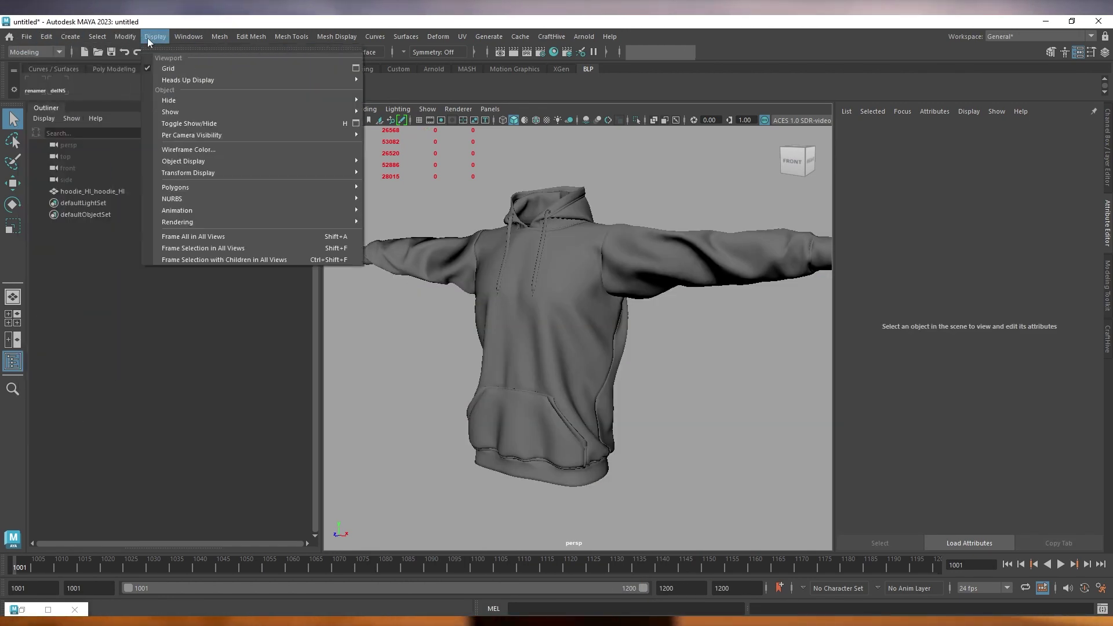
{"action": "mouse_move", "coordinate": [238, 168]}
{"action": "left_click", "coordinate": [342, 174]}
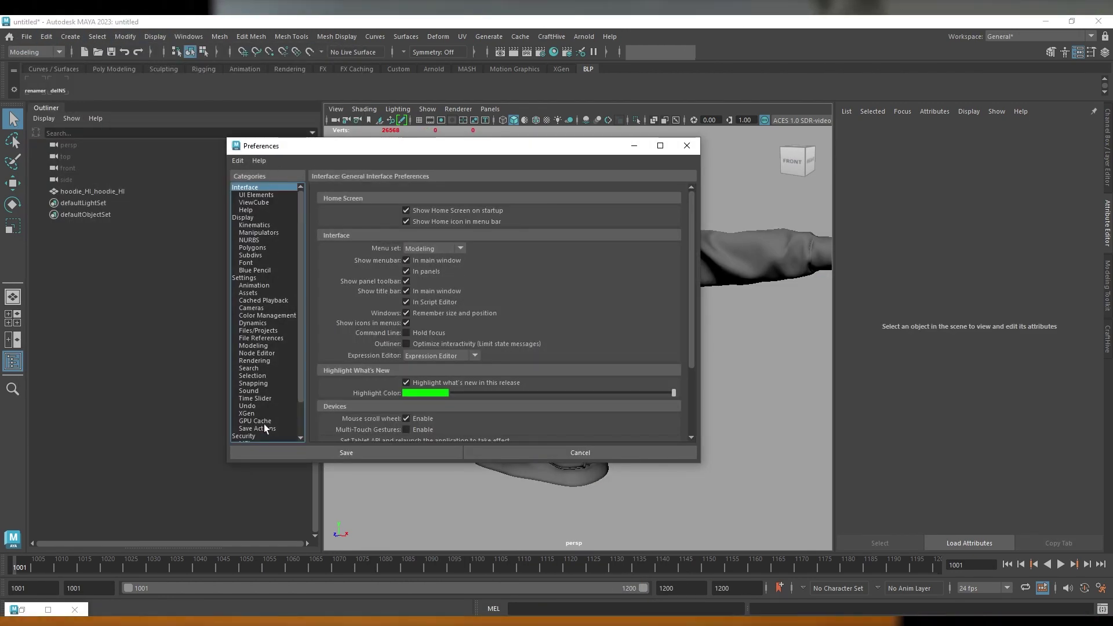
{"action": "scroll", "coordinate": [260, 421], "scroll_direction": "down", "scroll_amount": 2}
{"action": "left_click", "coordinate": [260, 278]}
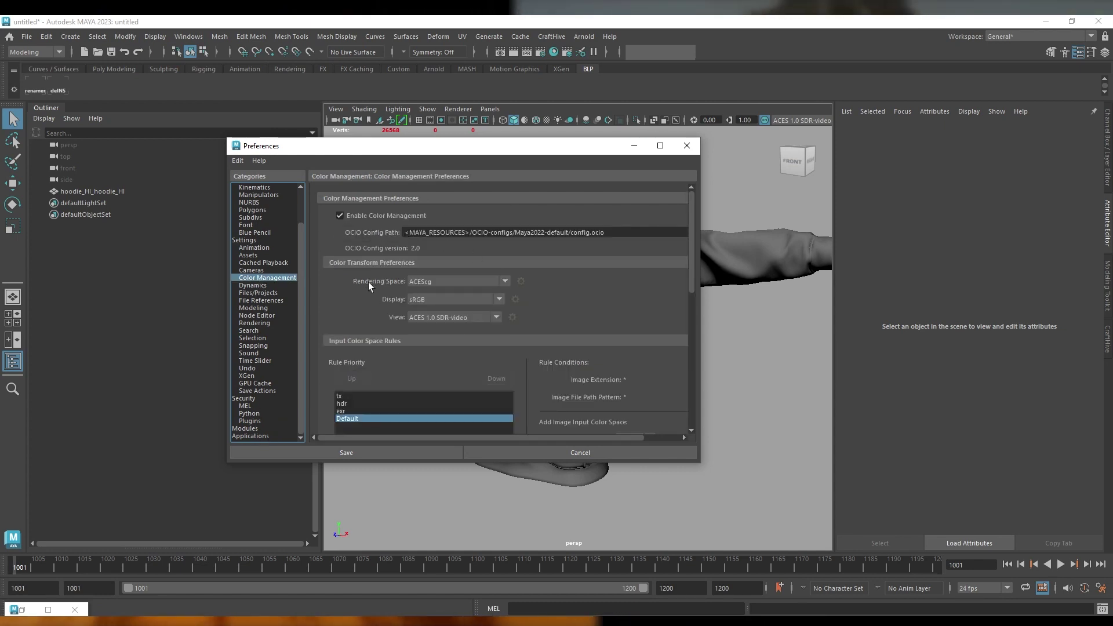
{"action": "left_click", "coordinate": [504, 281]}
{"action": "left_click", "coordinate": [501, 296]}
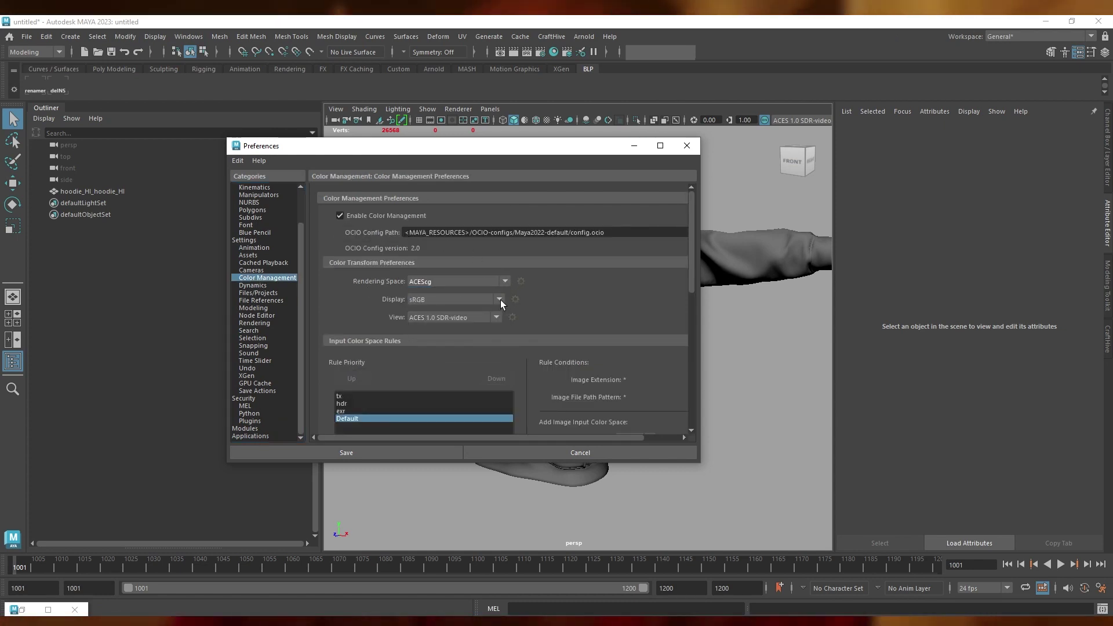
- Choose sRGB as the display and ACES 1.0 SDR-video as the view, and check the OCIO config path
{"action": "left_click", "coordinate": [499, 301]}
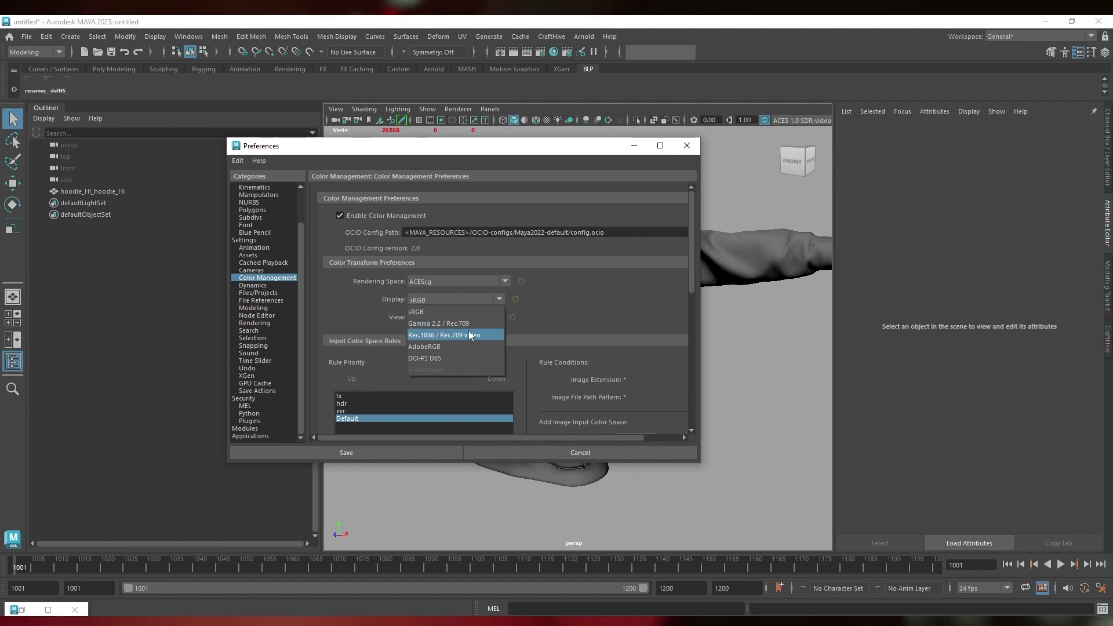
{"action": "left_click", "coordinate": [424, 314]}
{"action": "left_click", "coordinate": [491, 318]}
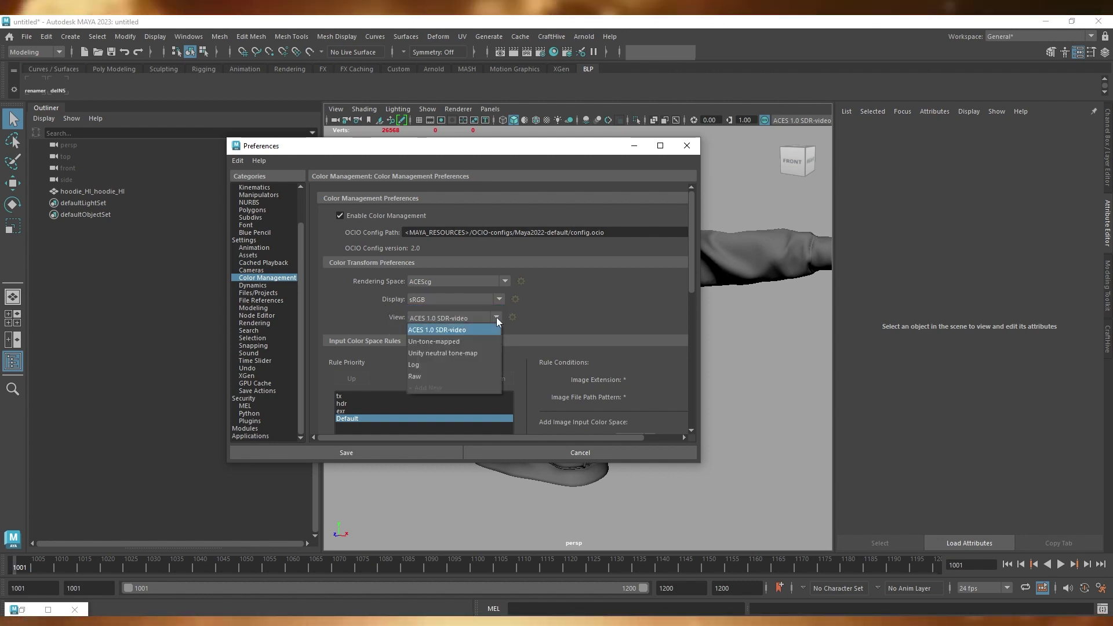
{"action": "left_click", "coordinate": [411, 320]}
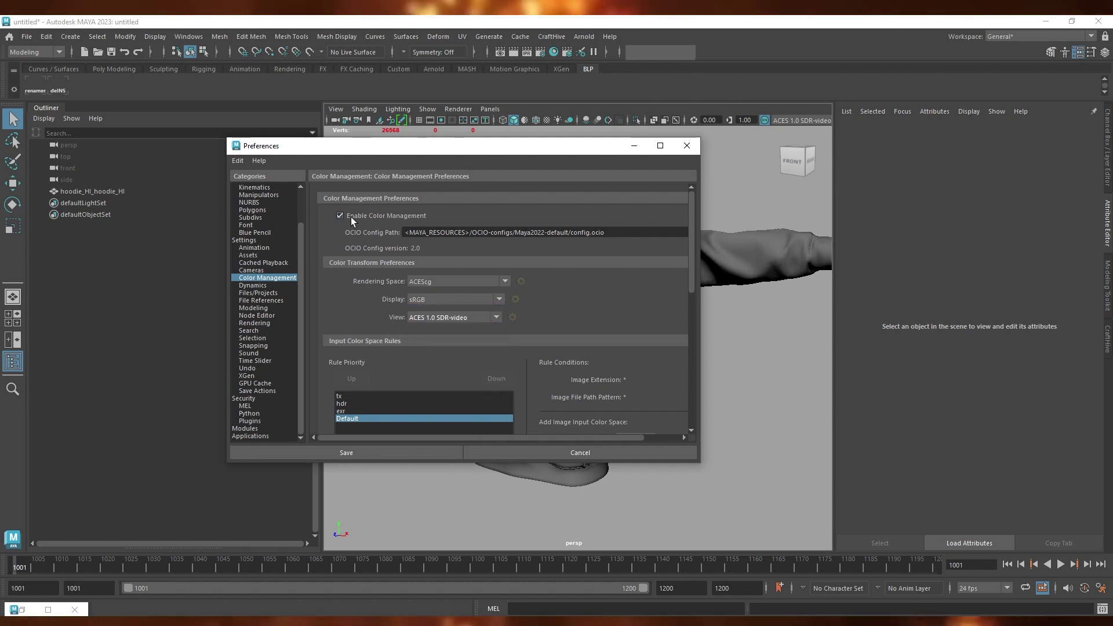
{"action": "triple_click", "coordinate": [512, 233]}
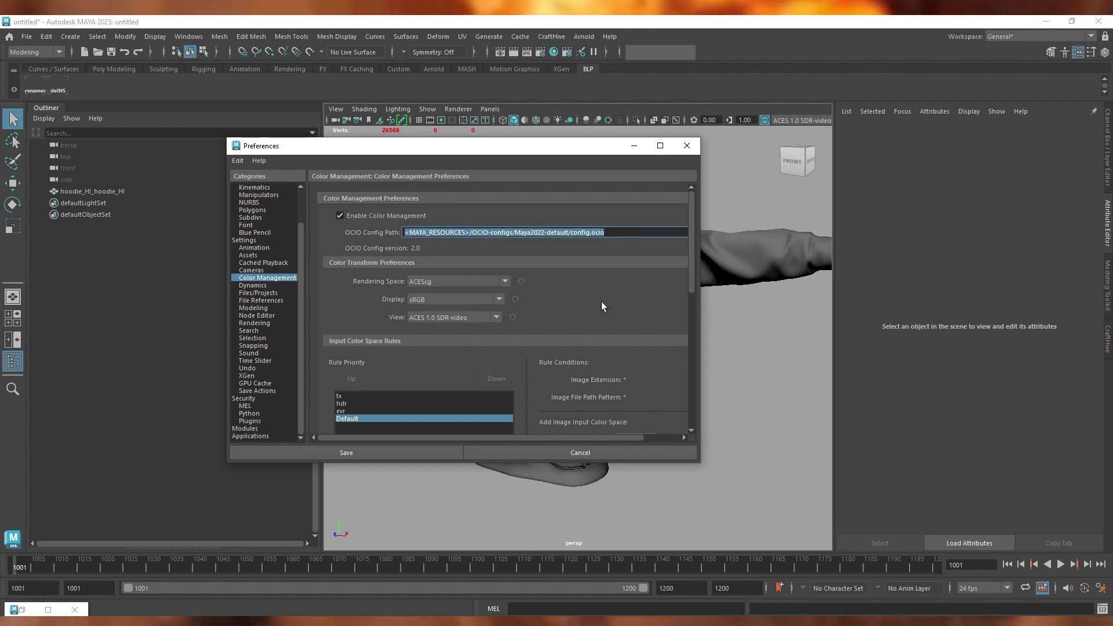
{"action": "scroll", "coordinate": [602, 301], "scroll_direction": "down", "scroll_amount": 3}
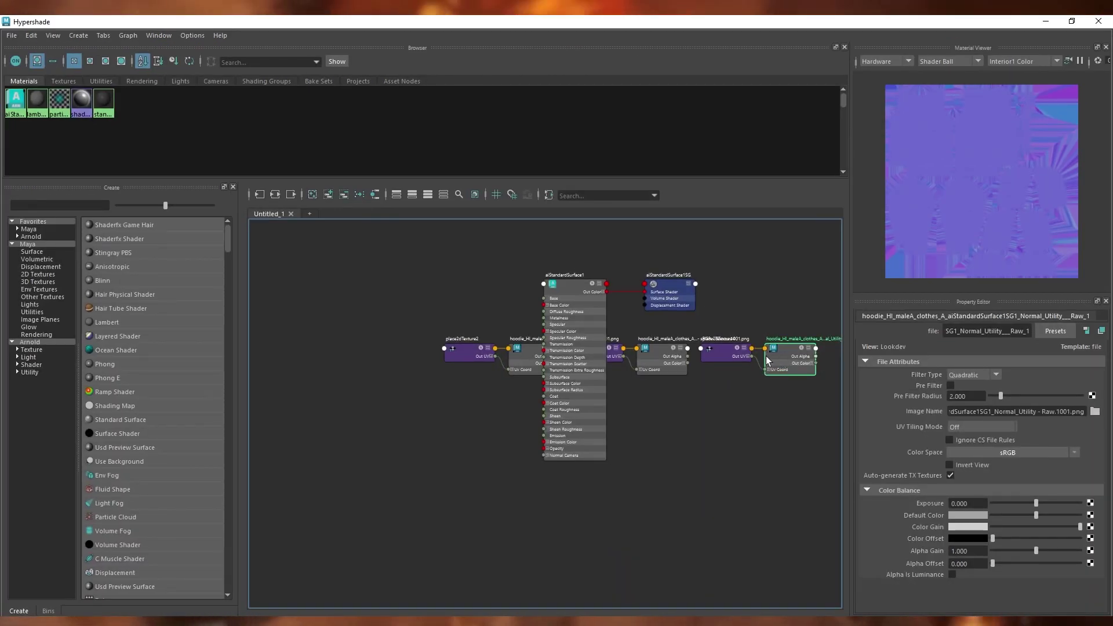
- Spread out the texture nodes in the Hypershade and connect the base color texture to aiStandardSurface1's Base Color
{"action": "left_click_drag", "start_coordinate": [765, 356], "coordinate": [745, 355]}
{"action": "left_click_drag", "start_coordinate": [776, 358], "coordinate": [408, 443]}
{"action": "left_click_drag", "start_coordinate": [438, 332], "coordinate": [418, 360]}
{"action": "left_click_drag", "start_coordinate": [617, 332], "coordinate": [694, 383]}
{"action": "left_click_drag", "start_coordinate": [652, 354], "coordinate": [419, 294]}
{"action": "scroll", "coordinate": [474, 311], "scroll_direction": "up", "scroll_amount": 2}
{"action": "left_click_drag", "start_coordinate": [508, 315], "coordinate": [568, 297]}
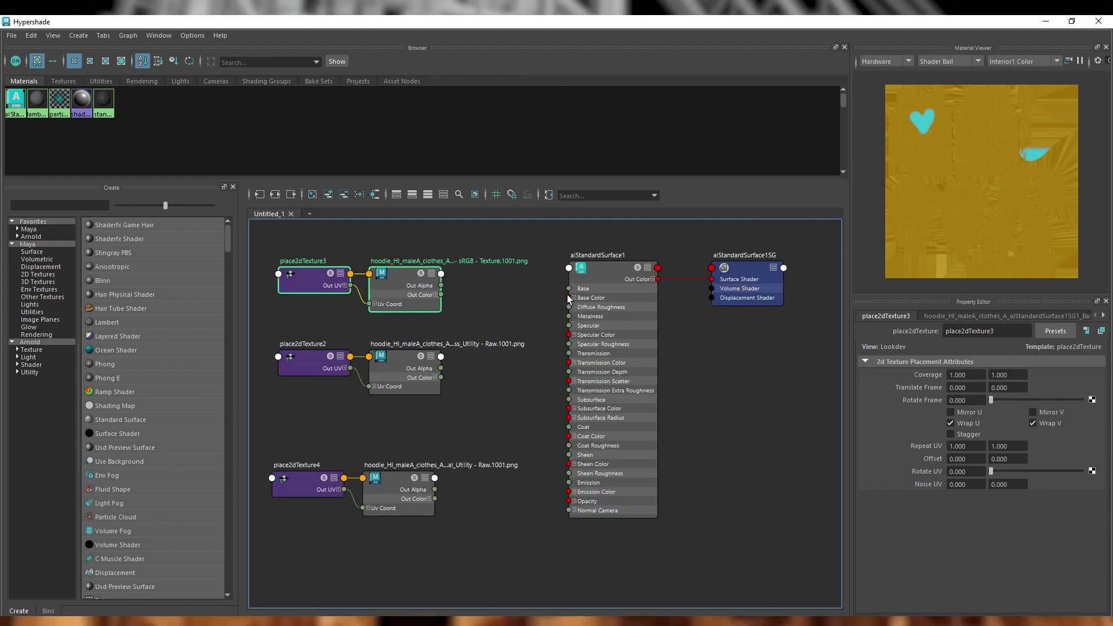
- Connect the roughness texture's red channel to aiStandardSurface1's Specular Roughness
{"action": "left_click", "coordinate": [403, 291]}
{"action": "left_click", "coordinate": [436, 377]}
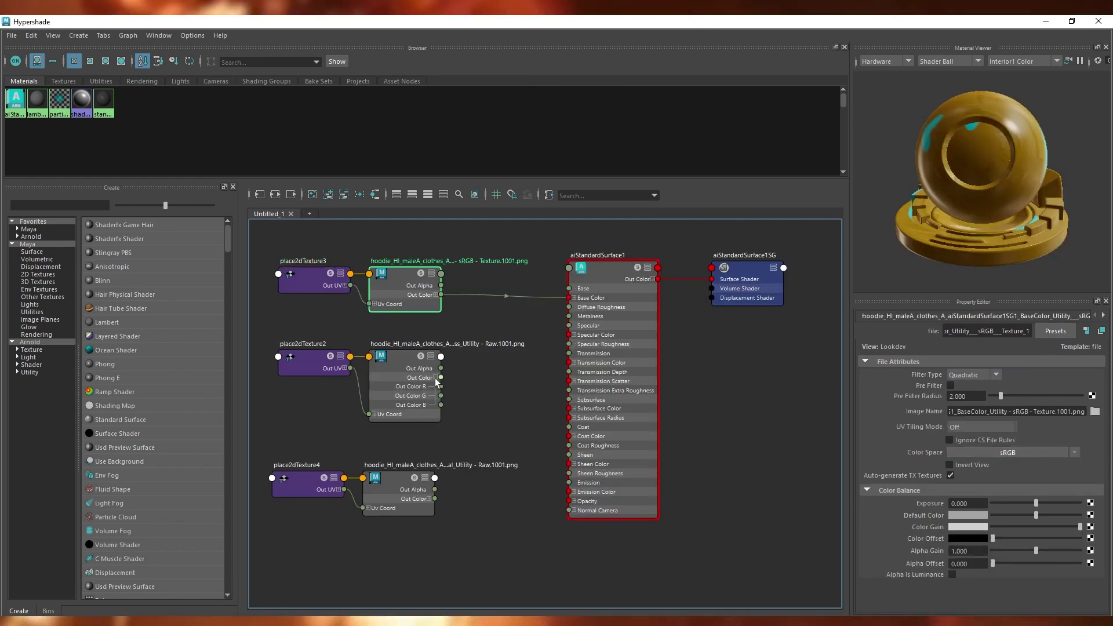
{"action": "left_click_drag", "start_coordinate": [441, 387], "coordinate": [568, 344]}
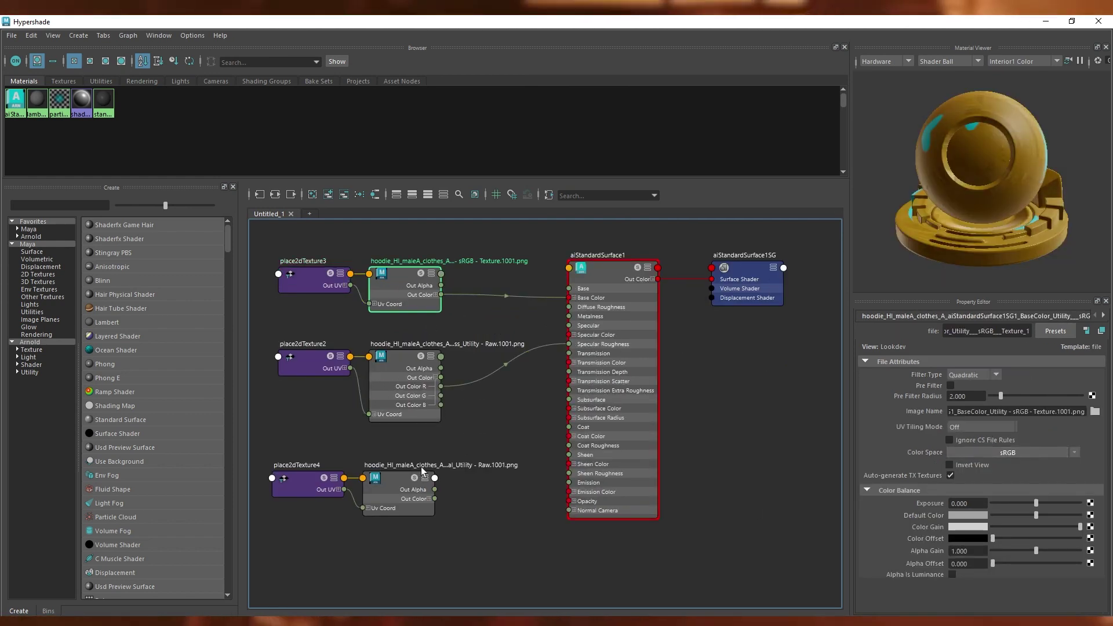
- Set the roughness texture's color space to Raw
{"action": "left_click", "coordinate": [398, 374]}
{"action": "left_click", "coordinate": [994, 452]}
{"action": "mouse_move", "coordinate": [1031, 485]}
{"action": "left_click", "coordinate": [955, 485]}
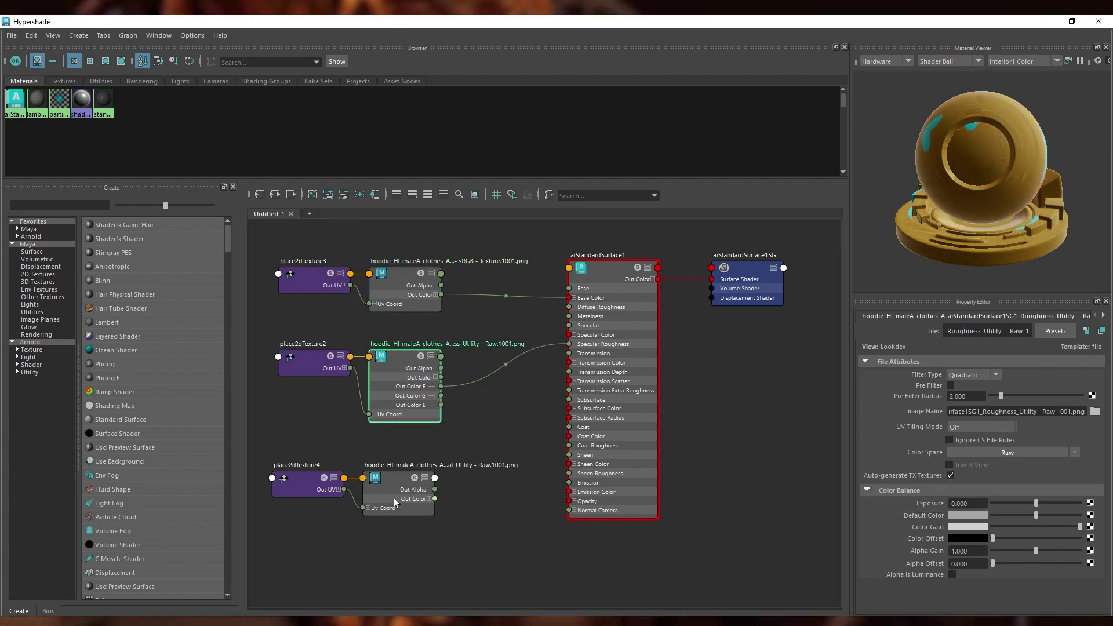
- Add an aiNormalMap node and connect the normal texture's color through it to aiStandardSurface1's Normal Camera
{"action": "left_click", "coordinate": [397, 497]}
{"action": "left_click", "coordinate": [429, 498]}
{"action": "left_click", "coordinate": [524, 531]}
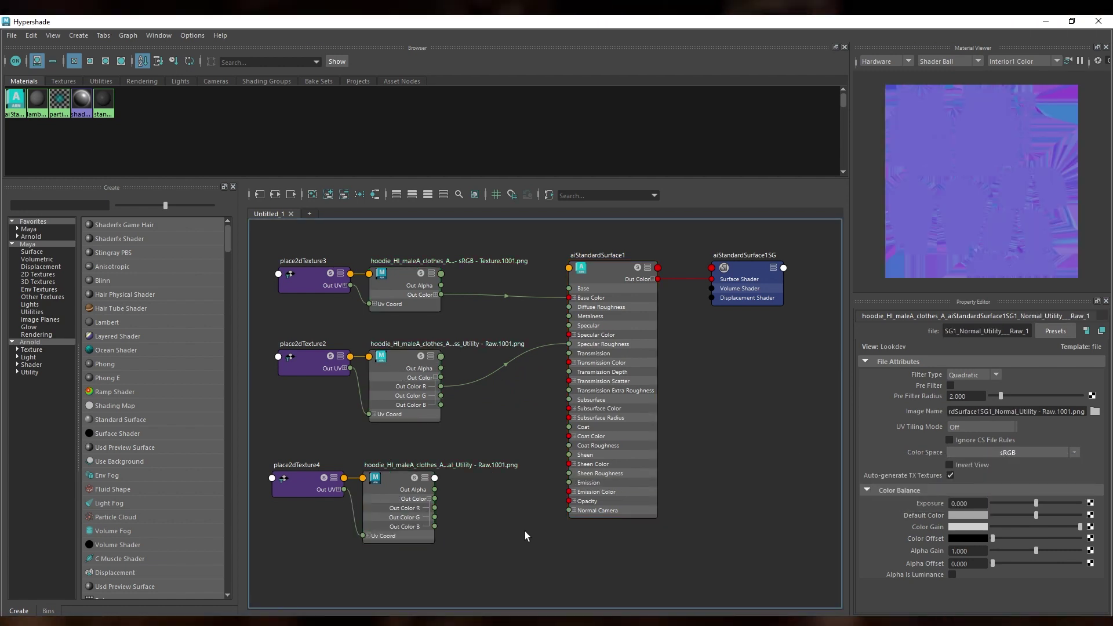
{"action": "key", "text": "Tab"}
{"action": "type", "text": "norma"}
{"action": "left_click", "coordinate": [572, 552]}
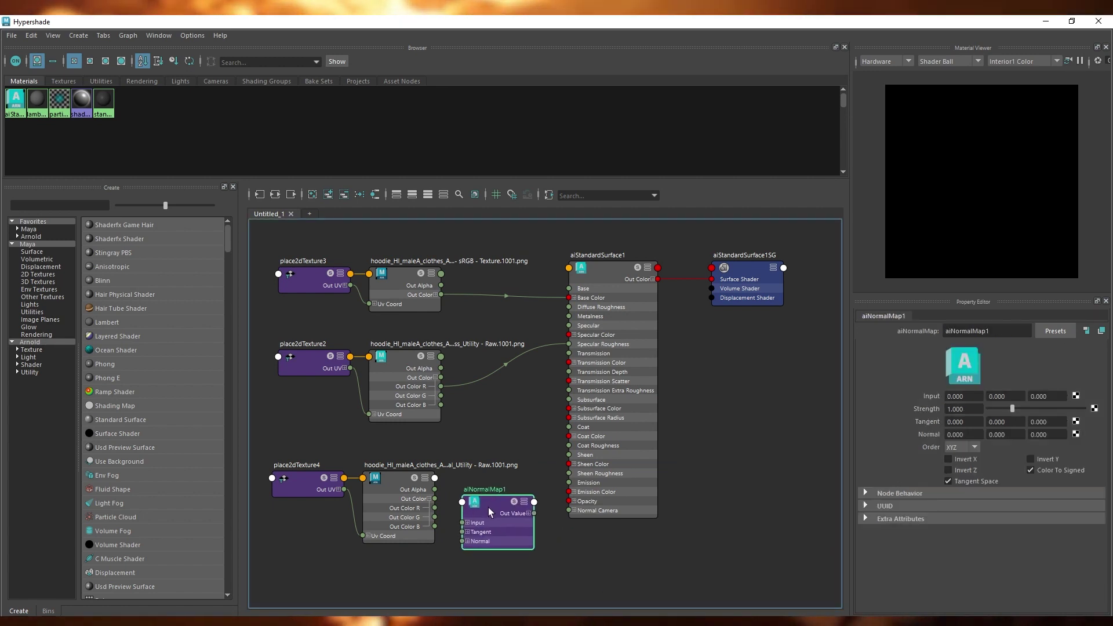
{"action": "left_click_drag", "start_coordinate": [435, 499], "coordinate": [461, 550]}
{"action": "left_click_drag", "start_coordinate": [534, 513], "coordinate": [569, 510]}
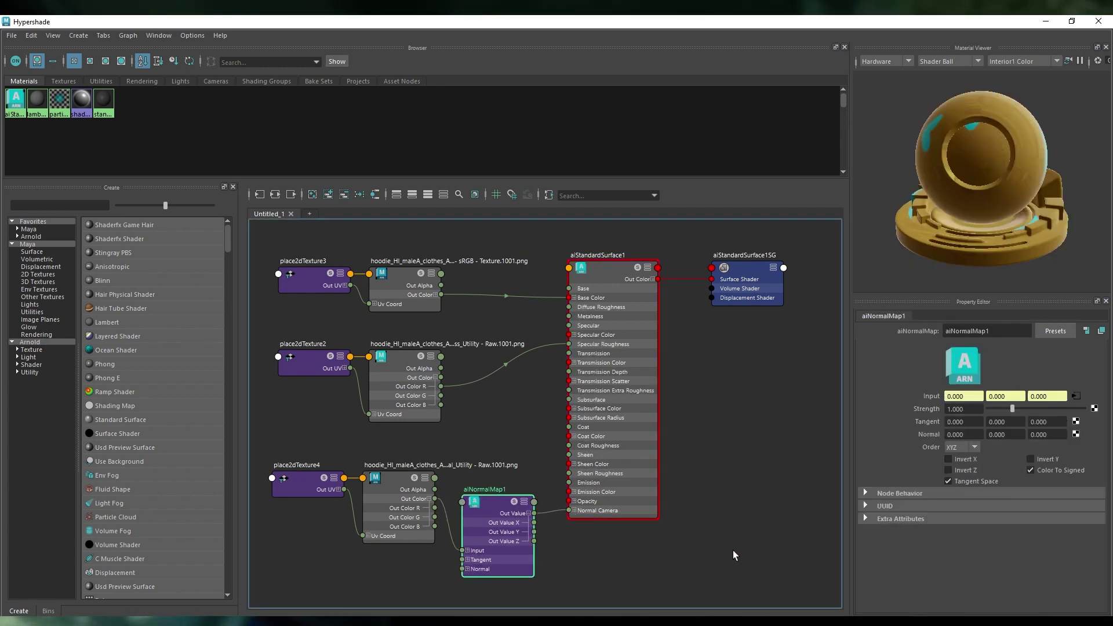
{"action": "left_click", "coordinate": [391, 500]}
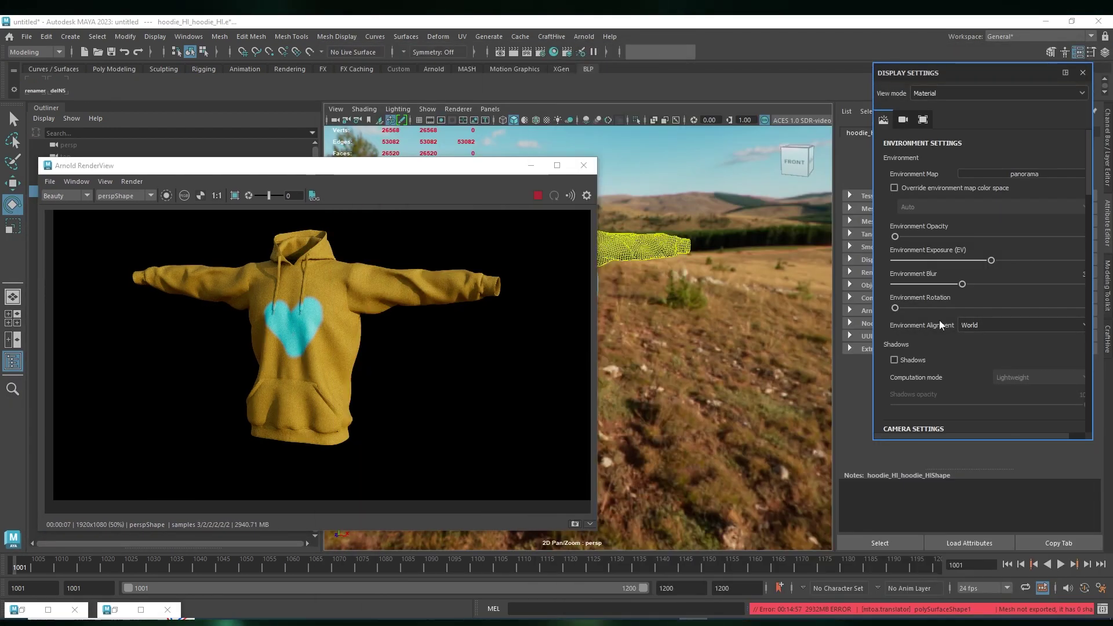
{"action": "left_click", "coordinate": [647, 299]}
{"action": "mouse_move", "coordinate": [545, 542]}
{"action": "left_mouse_down"}
{"action": "mouse_move", "coordinate": [527, 545]}
{"action": "mouse_move", "coordinate": [559, 541]}
{"action": "mouse_move", "coordinate": [537, 544]}
{"action": "left_mouse_up"}
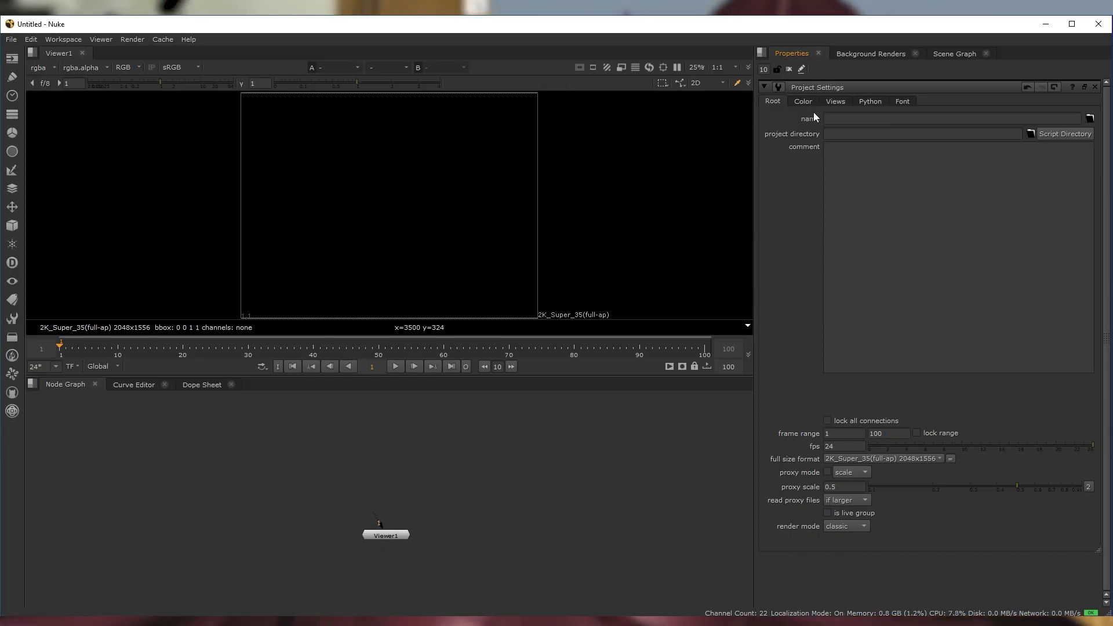
- In Nuke's project settings, set the color management to OCIO with the aces_1.2 config
{"action": "left_click", "coordinate": [804, 102]}
{"action": "left_click", "coordinate": [906, 143]}
{"action": "left_click", "coordinate": [919, 120]}
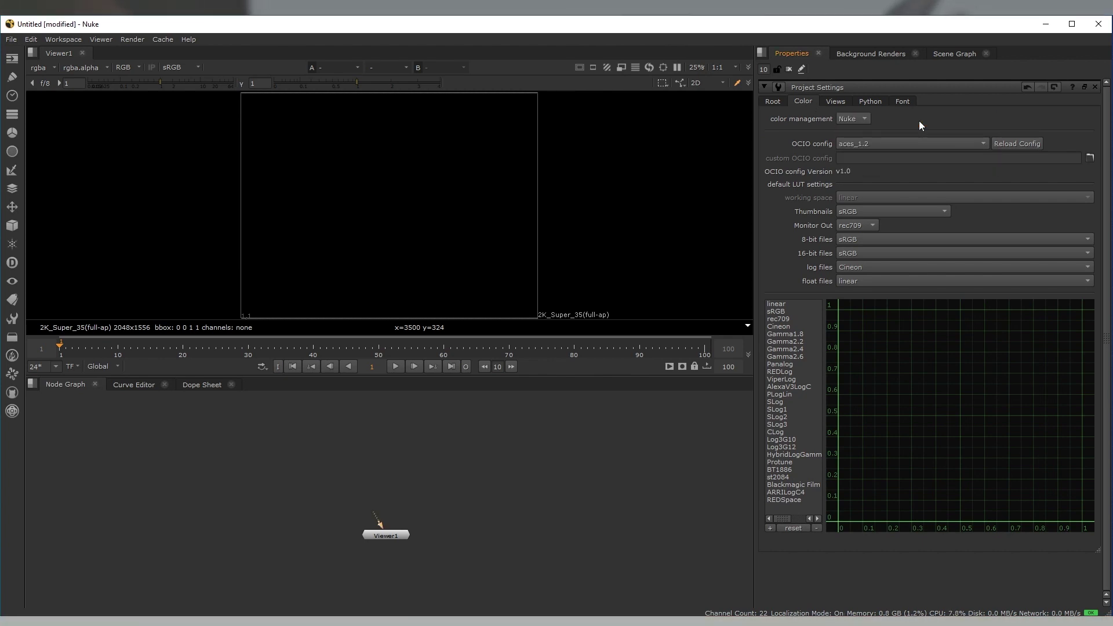
{"action": "left_click", "coordinate": [852, 118]}
{"action": "left_click", "coordinate": [862, 126]}
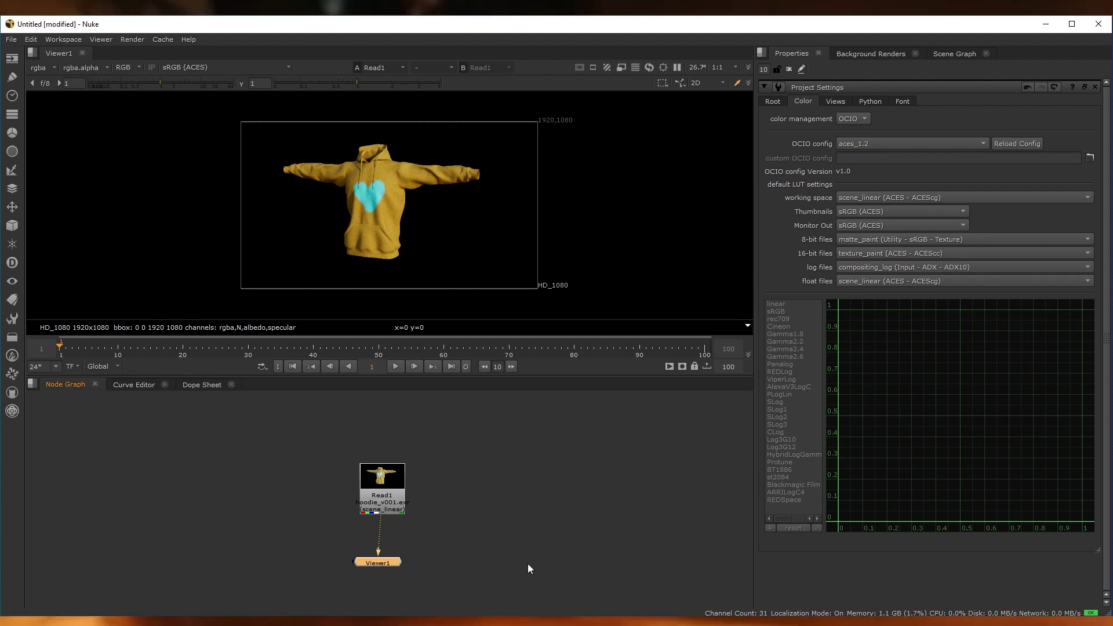
- Enlarge the viewer and set the hoodie_v001 Read node's input transform to scene_linear (ACES - ACEScg)
{"action": "left_click_drag", "start_coordinate": [384, 563], "coordinate": [390, 583]}
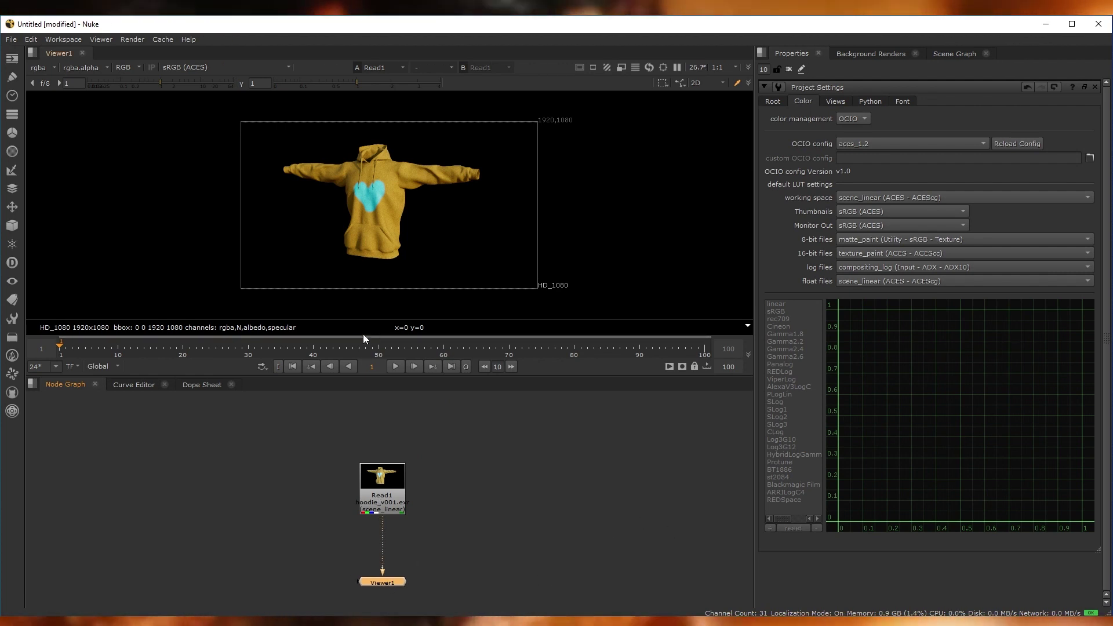
{"action": "double_click", "coordinate": [381, 498]}
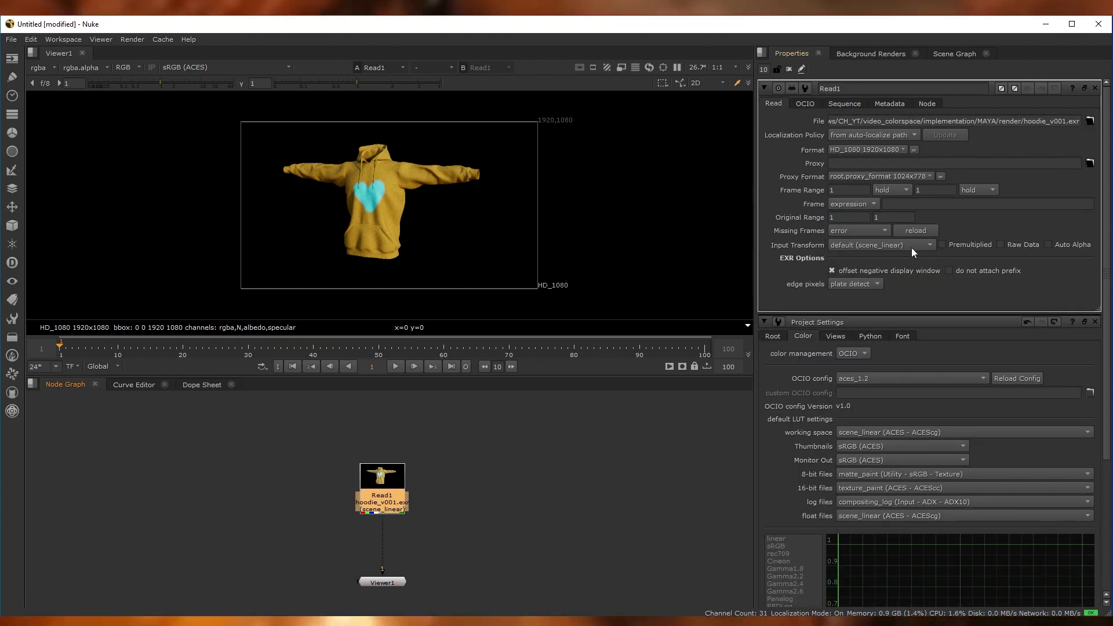
{"action": "left_click_drag", "start_coordinate": [658, 376], "coordinate": [646, 494]}
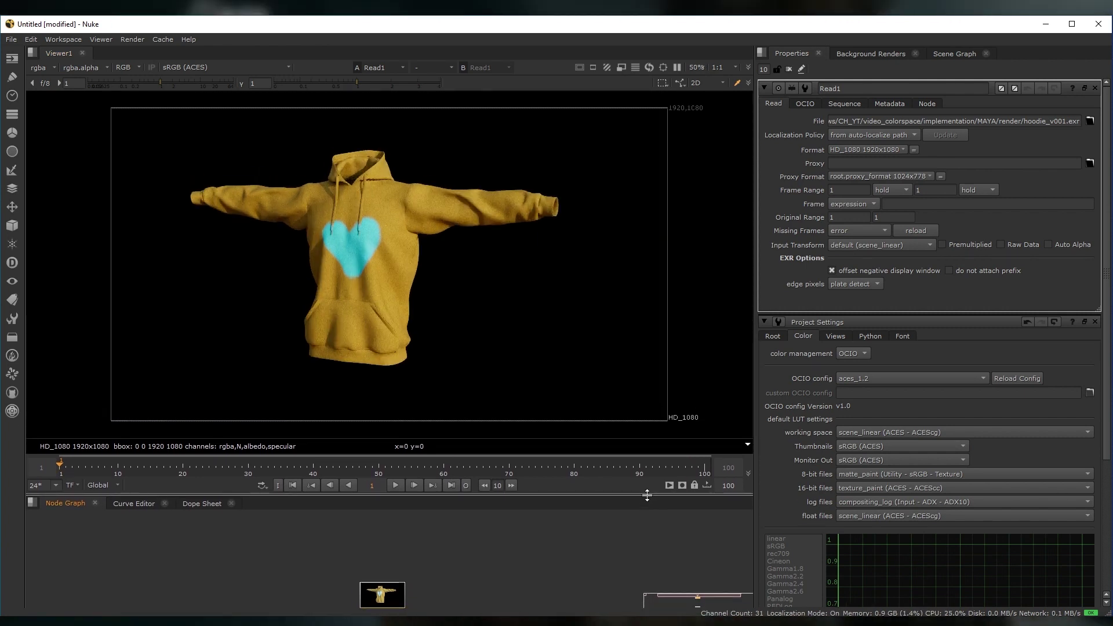
{"action": "left_click", "coordinate": [900, 246]}
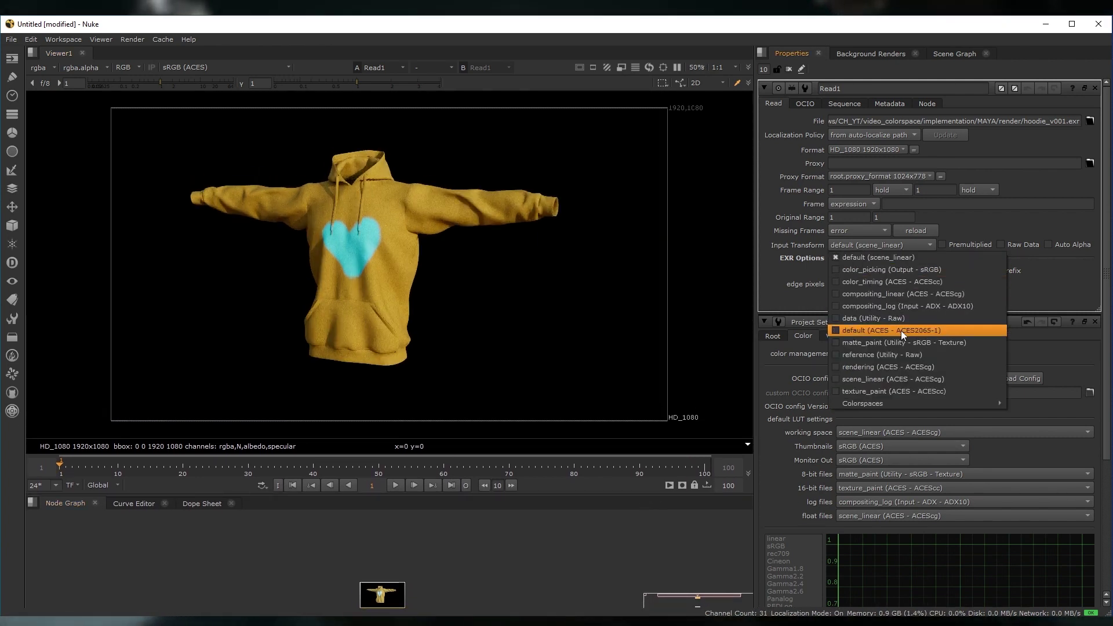
{"action": "left_click", "coordinate": [900, 380]}
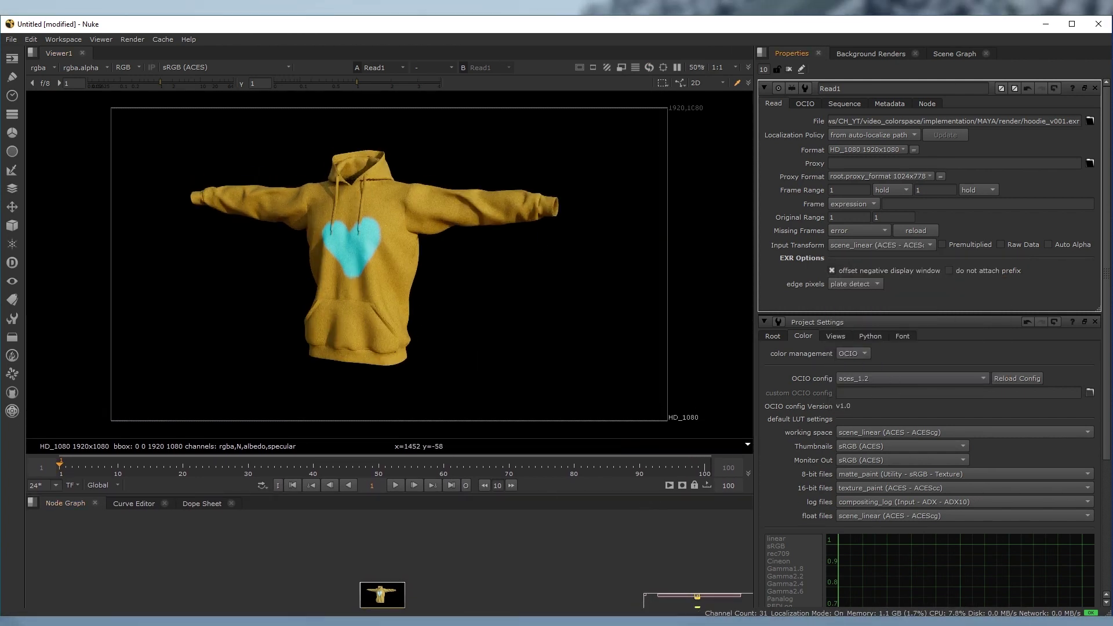
- Arrange the Arnold RenderView and Substance 3D Painter windows beside the Nuke viewer to compare the hoodie's colors
{"action": "left_click", "coordinate": [748, 621]}
{"action": "mouse_move", "coordinate": [1112, 9]}
{"action": "left_mouse_down"}
{"action": "mouse_move", "coordinate": [914, 65]}
{"action": "mouse_move", "coordinate": [1112, 76]}
{"action": "left_mouse_up"}
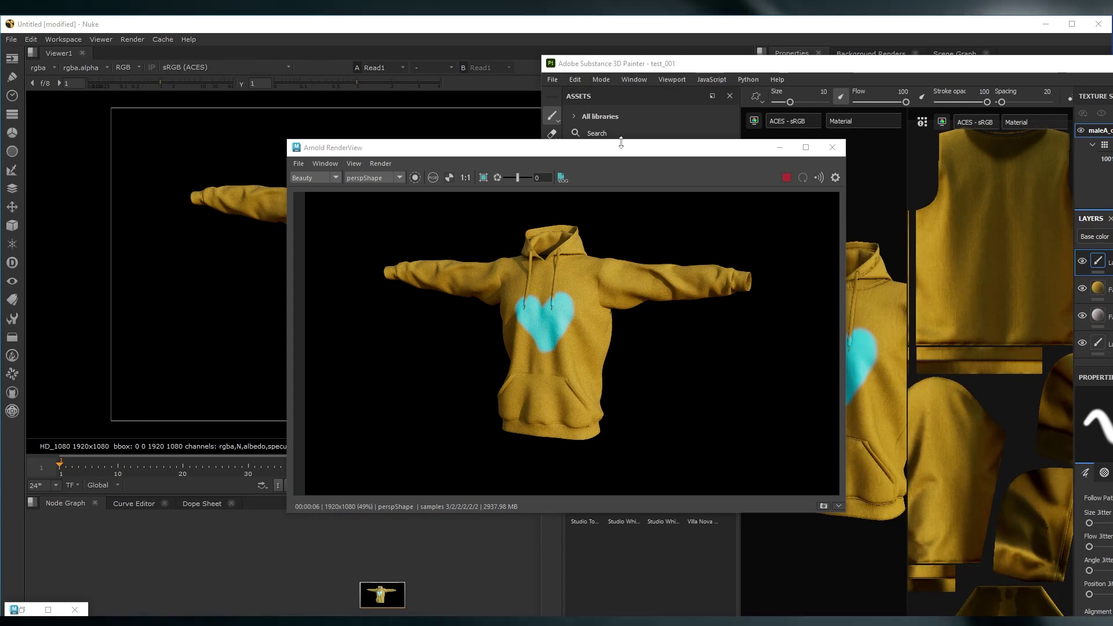
{"action": "left_click_drag", "start_coordinate": [623, 147], "coordinate": [359, 265]}
{"action": "left_click_drag", "start_coordinate": [22, 257], "coordinate": [225, 328]}
{"action": "left_click_drag", "start_coordinate": [466, 341], "coordinate": [233, 330]}
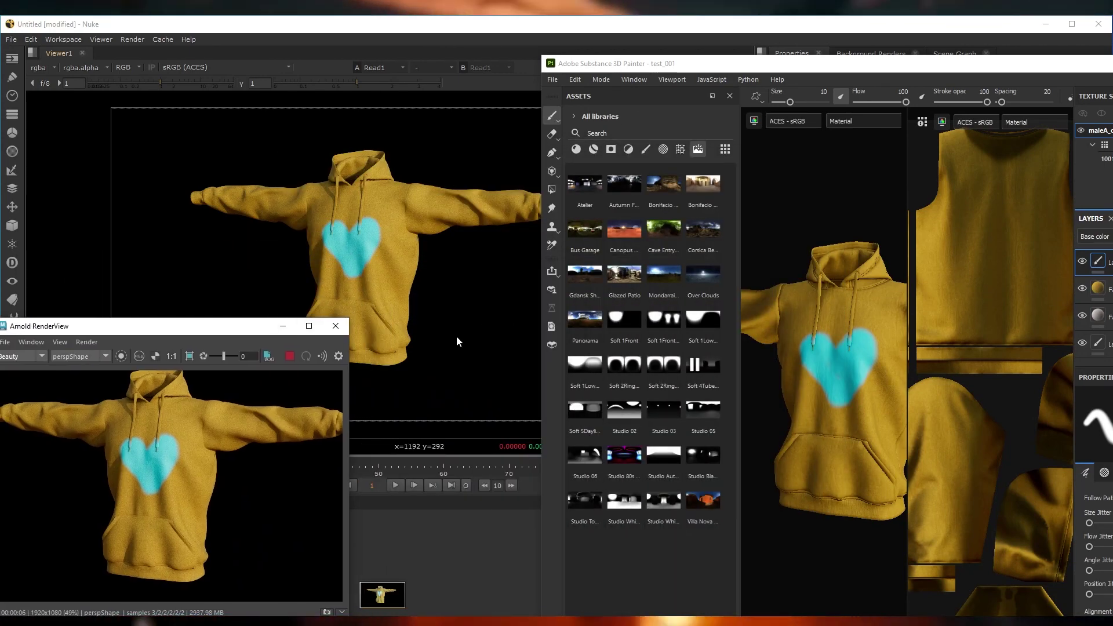
{"action": "mouse_move", "coordinate": [927, 67]}
{"action": "left_mouse_down"}
{"action": "mouse_move", "coordinate": [1023, 67]}
{"action": "mouse_move", "coordinate": [939, 45]}
{"action": "left_mouse_up"}
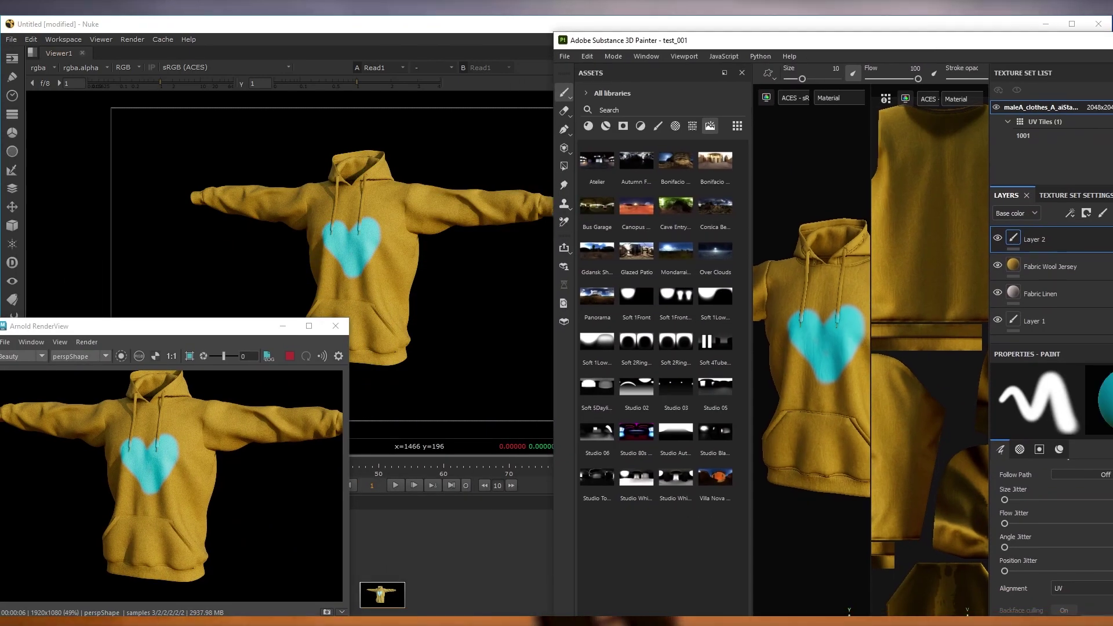